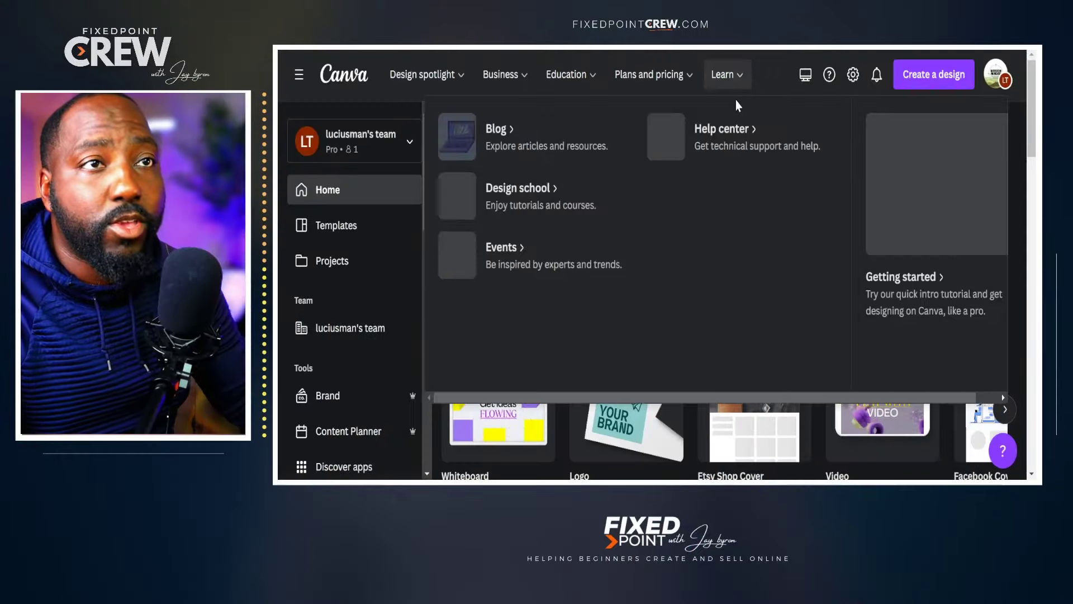
Step: Create a new blank design with a custom size of 2475 × 1155 px
left_click(950, 68)
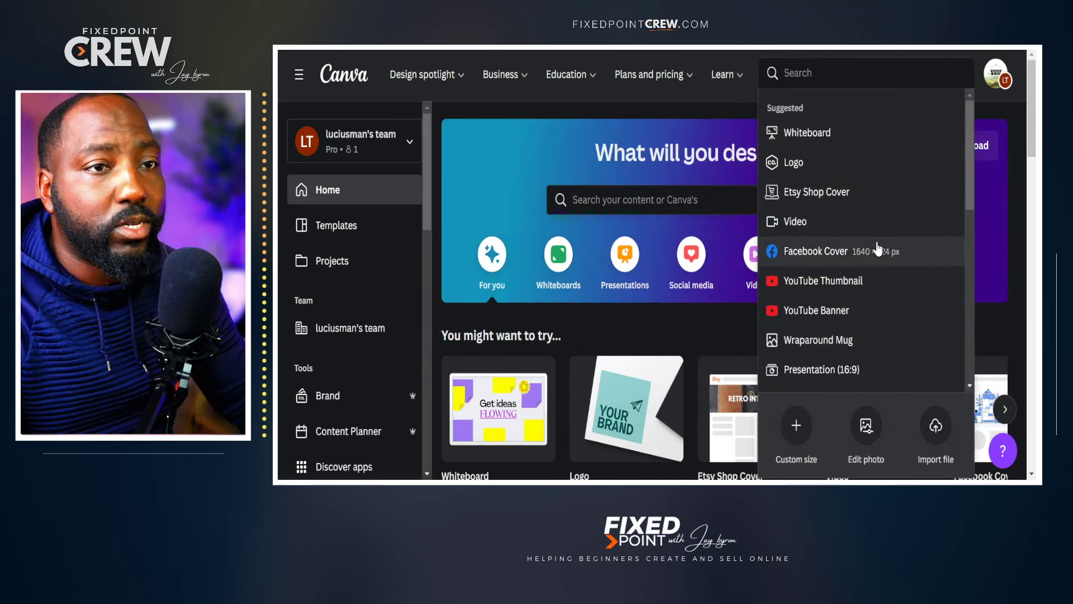
left_click(791, 436)
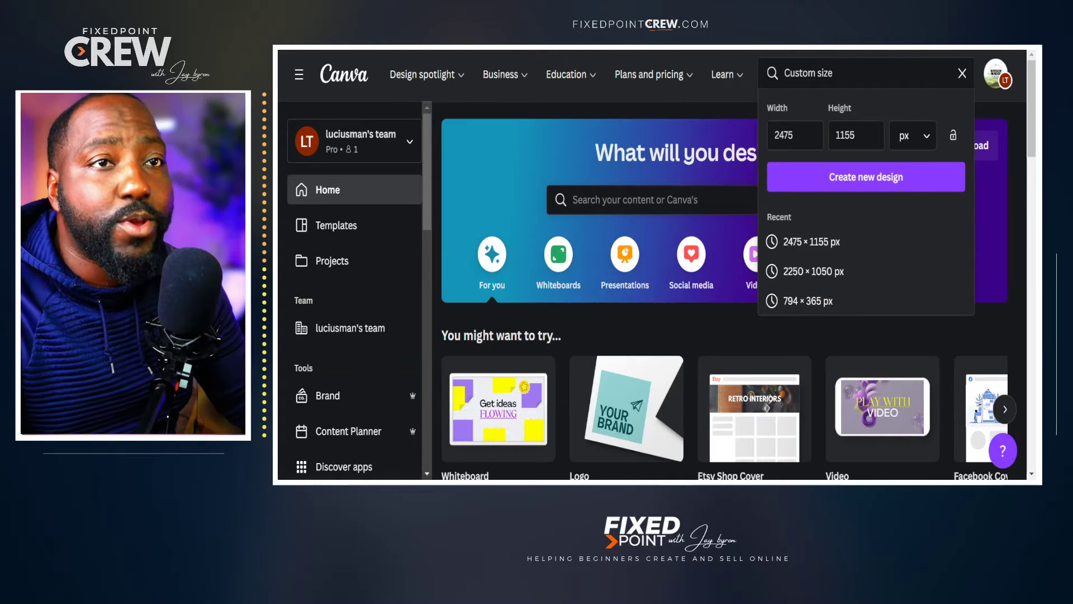
left_click(866, 177)
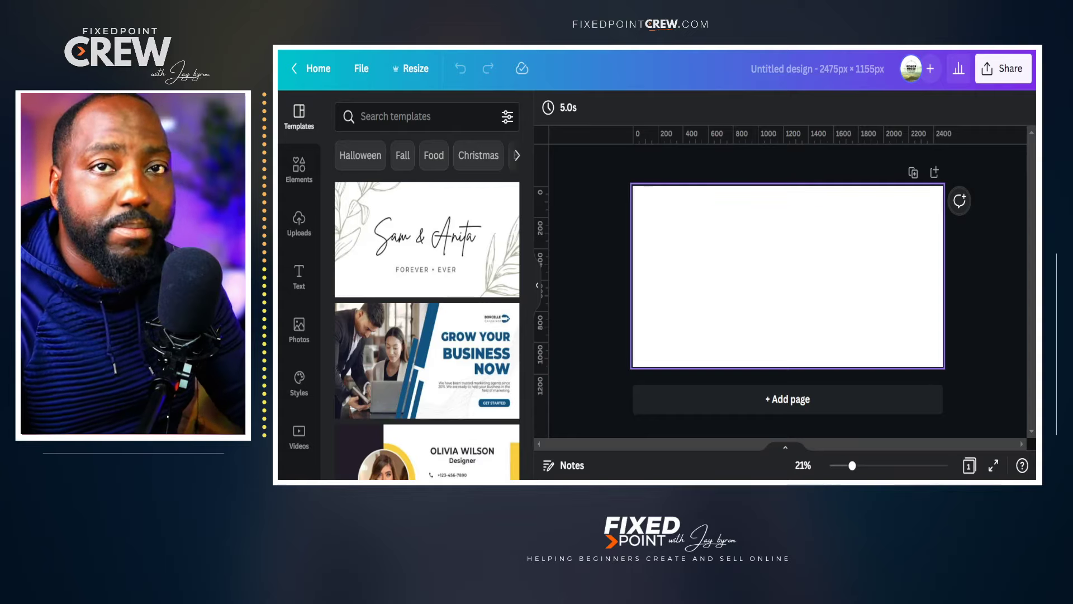
Step: Place ruler guides as margins near the page edges, two vertical at the sides and horizontal ones near the upper and lower edges
left_click_drag(540, 330, 642, 330)
left_click_drag(922, 134, 908, 423)
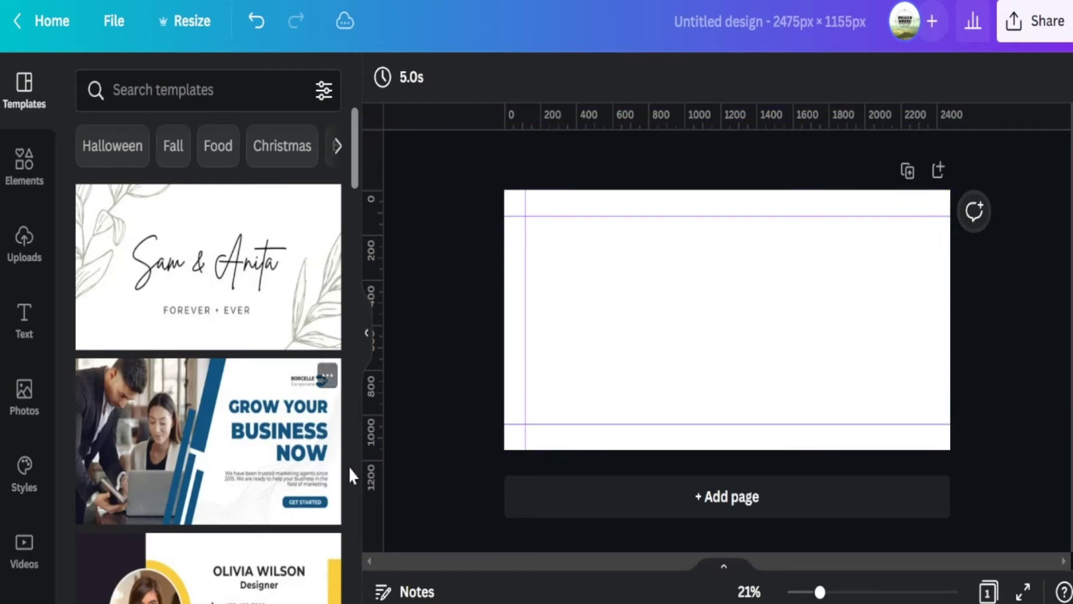
left_click_drag(371, 443, 928, 430)
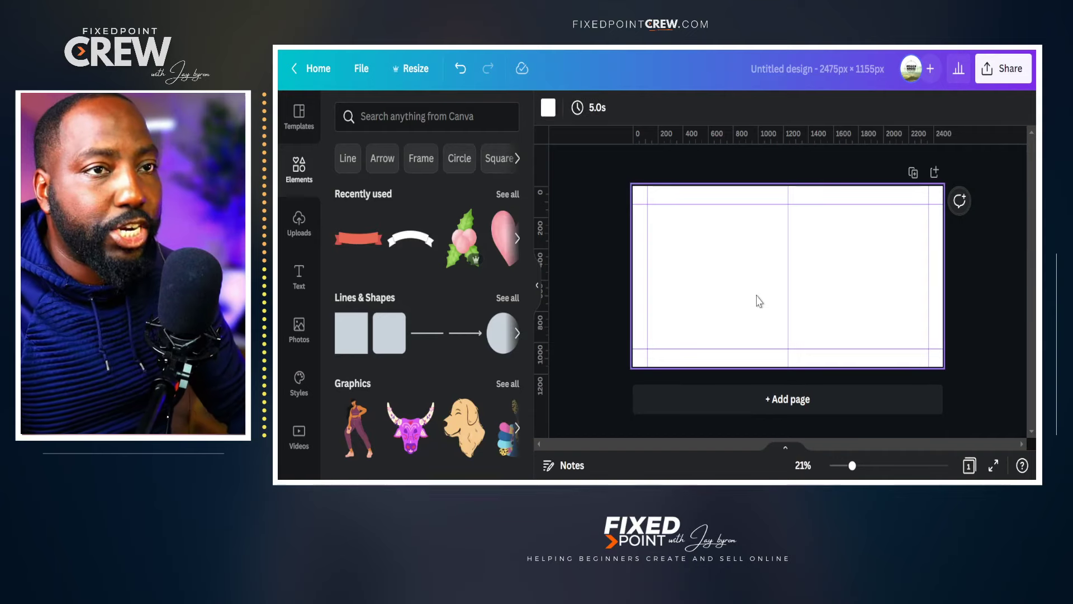
Step: Add the two elves, Santa, trees, bell, bauble and red ribbon banner within the page's margin guides
key("ctrl+v")
left_click(682, 281)
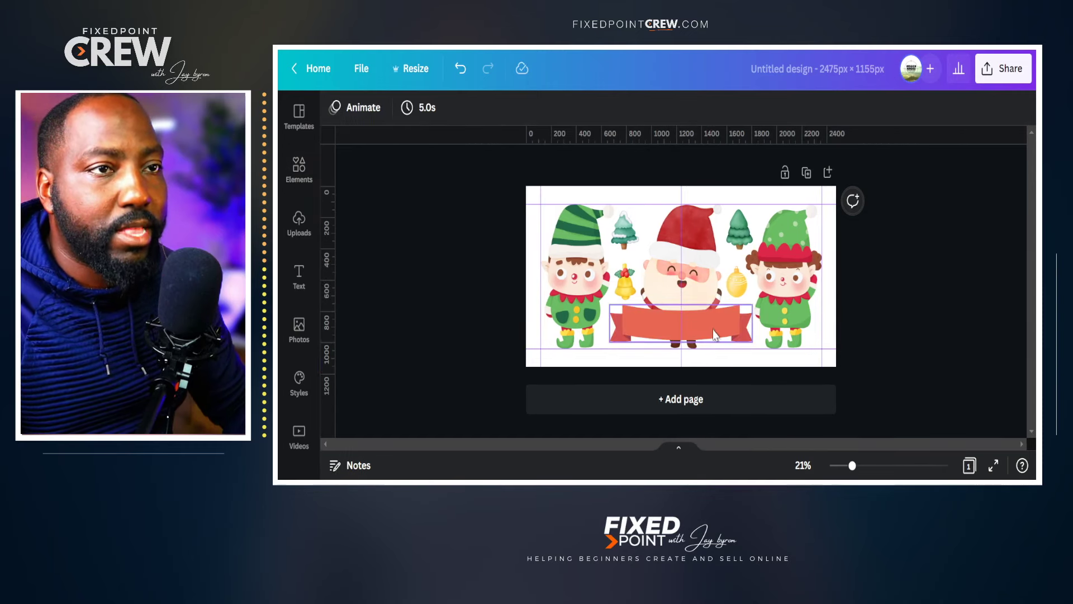
Step: Put "Merry Christmas" text in the Christmas Time font at size 85 on the ribbon and apply the Curve shape effect
left_click(713, 331)
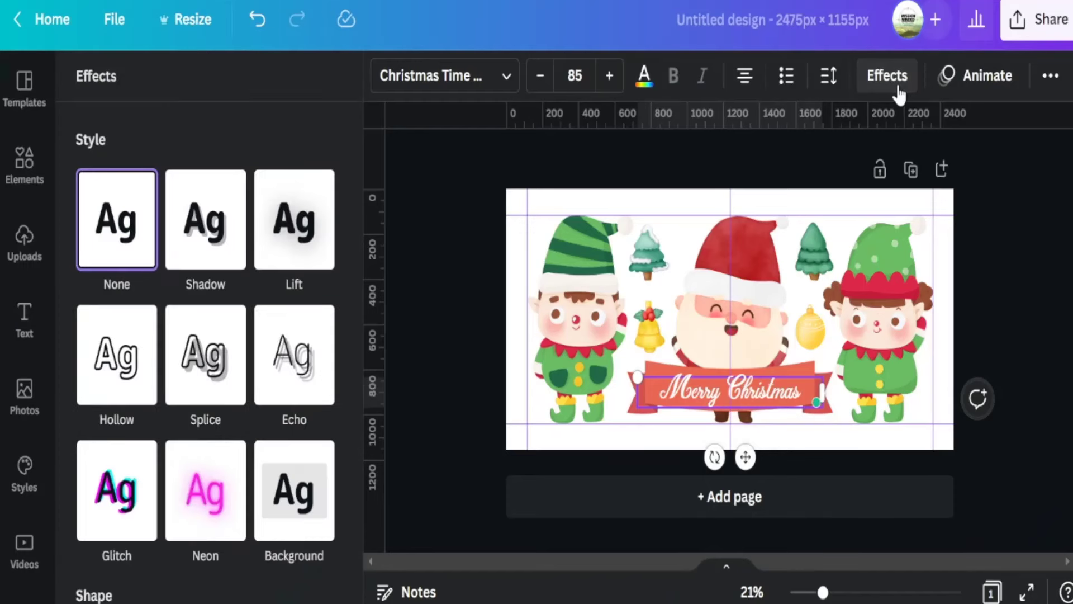
scroll(308, 486, "down", 3)
scroll(308, 486, "down", 1)
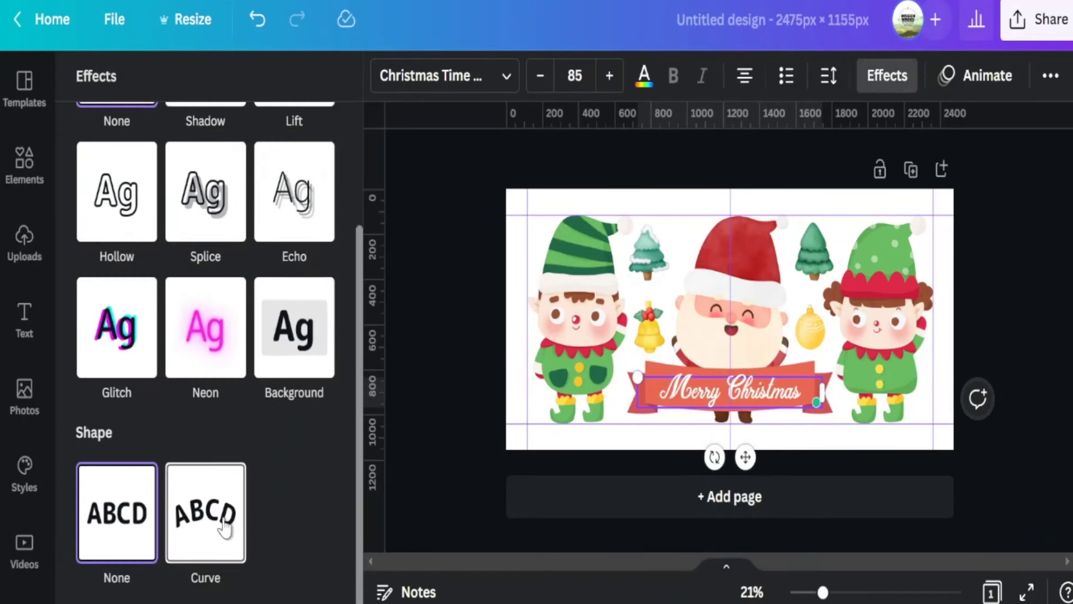
left_click(204, 510)
scroll(329, 550, "down", 1)
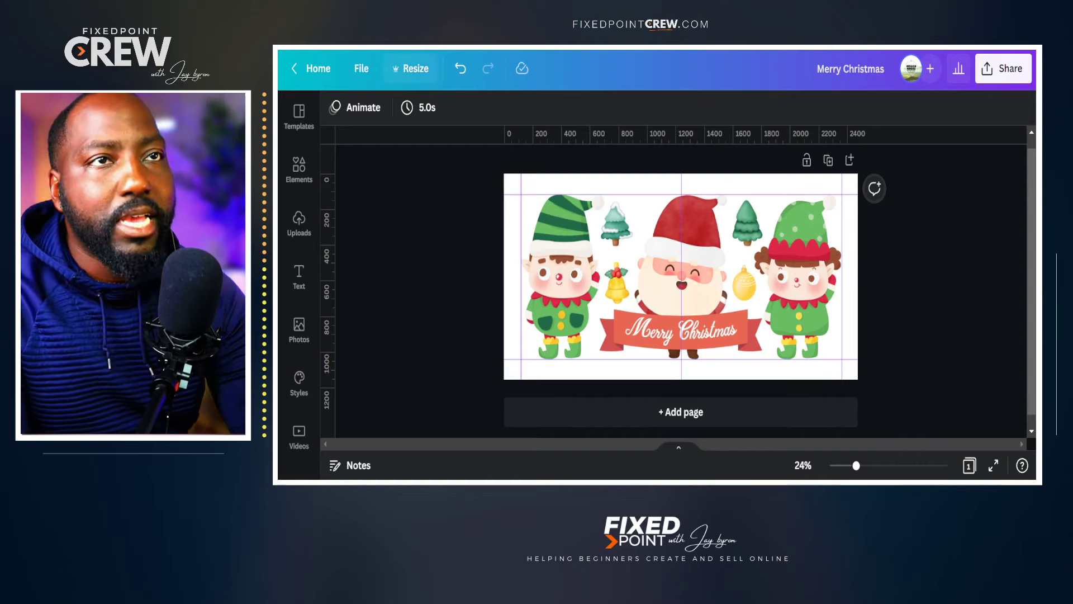
Step: Make a resized copy of the Merry Christmas design at 2476 × 1155 px
left_click(422, 79)
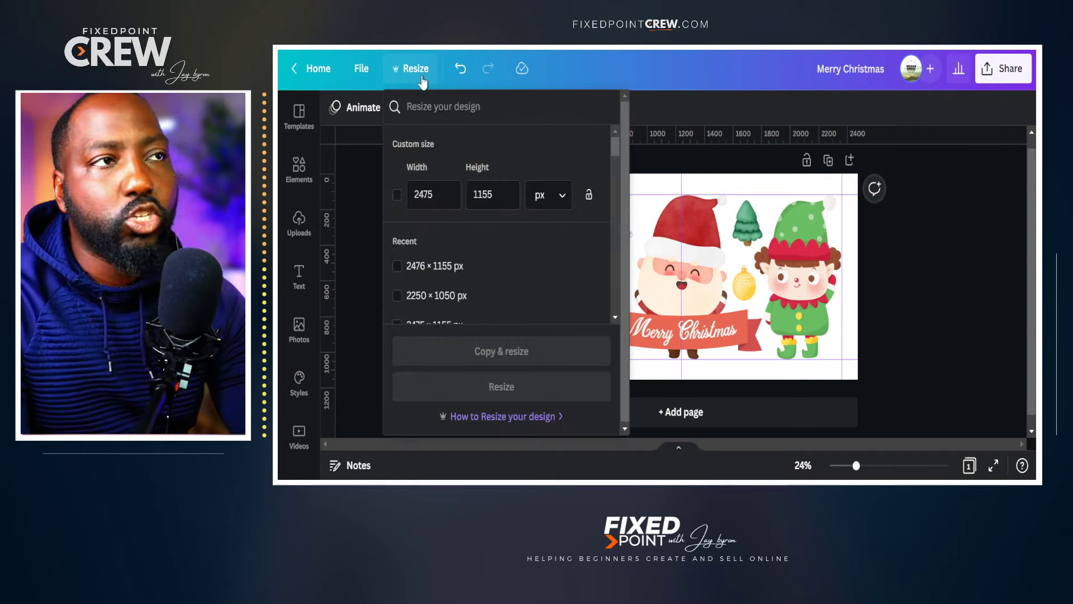
left_click(396, 194)
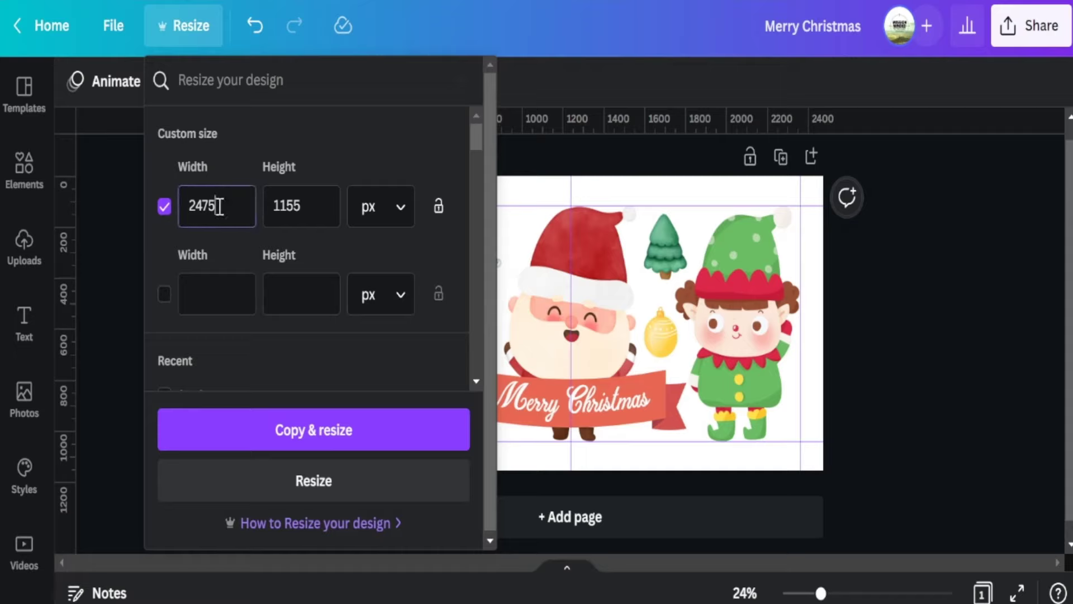
type("6")
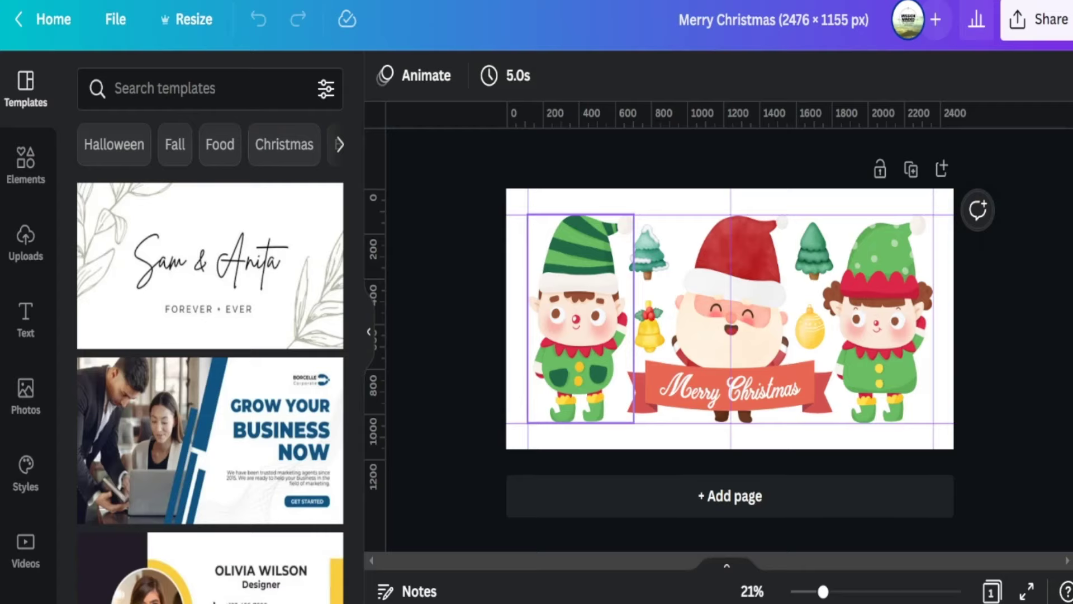
key("Escape")
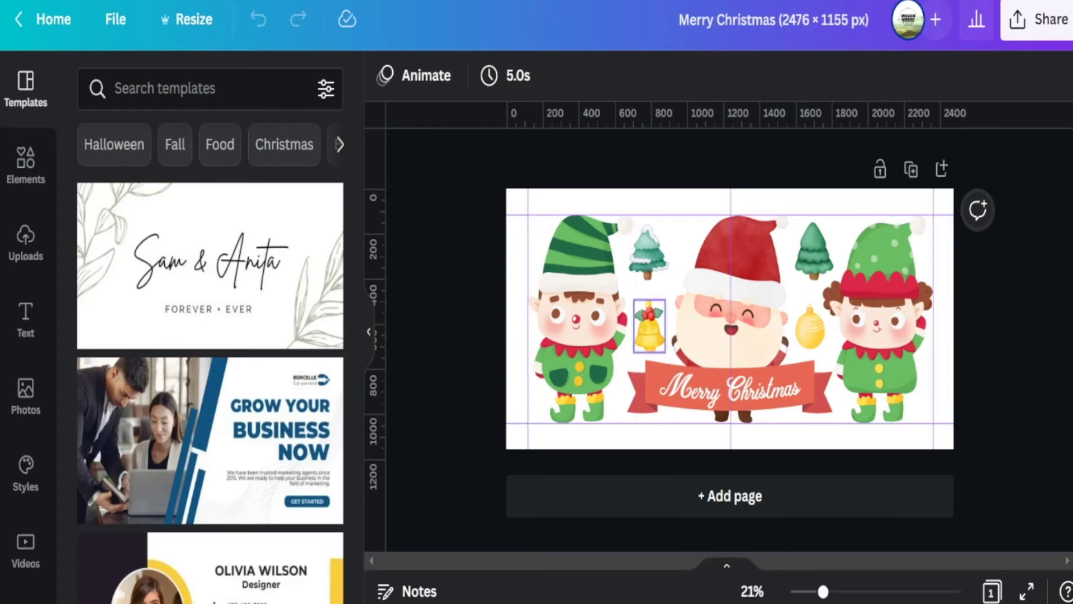
key("Escape")
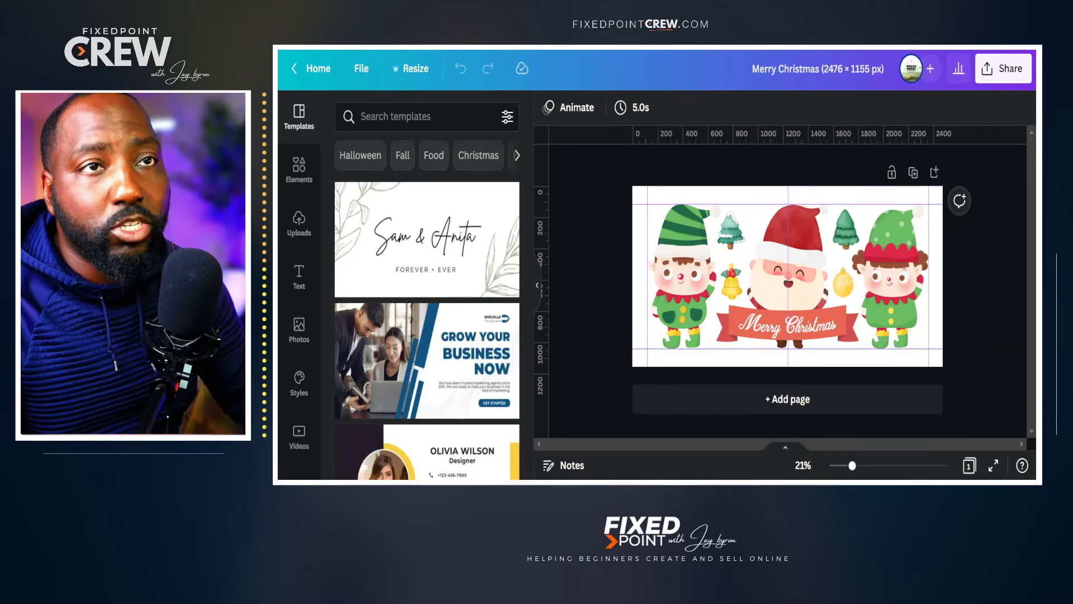
Step: Rename the resized copy "Merry Christmas 15oz" and the original design "Merry Christmas 11oz"
left_click(822, 70)
type("Merry Christmas 15oz")
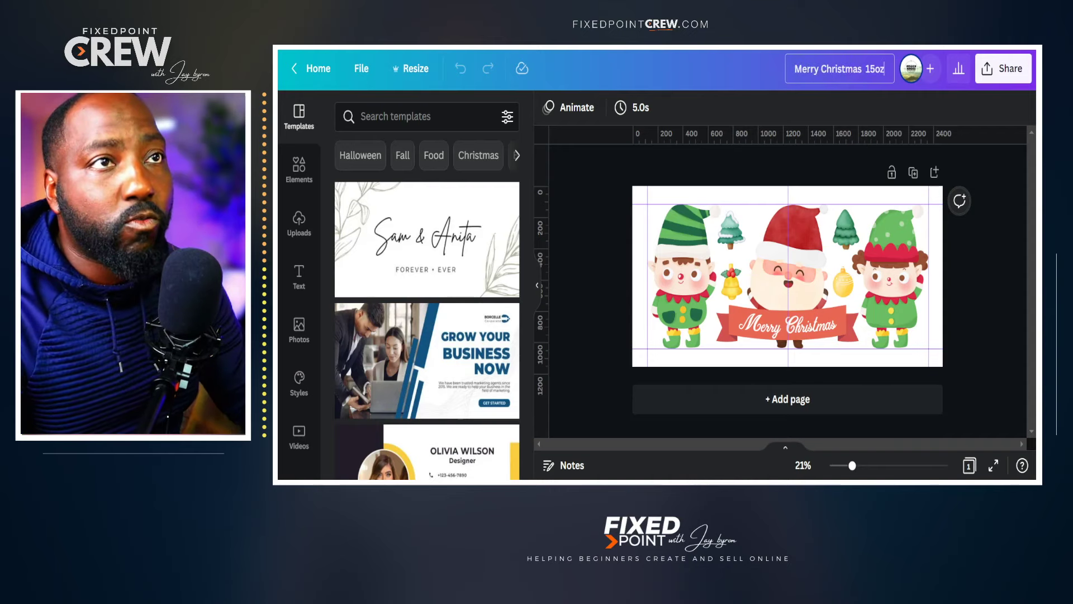
key("Return")
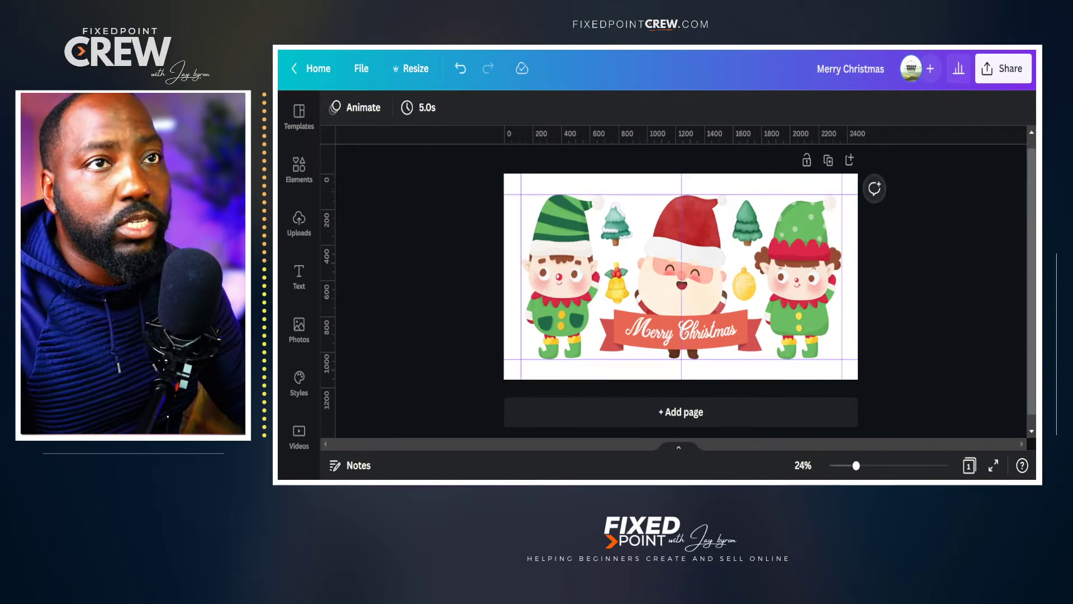
left_click(887, 67)
type("11oz")
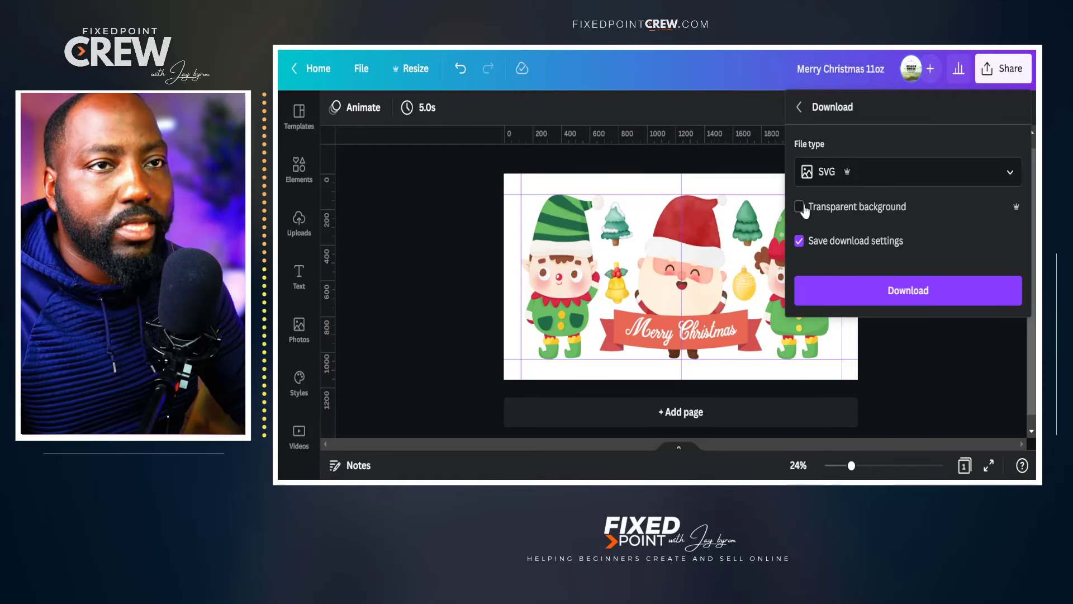
Step: Download the Merry Christmas 11oz design as an SVG with a transparent background
left_click(739, 220)
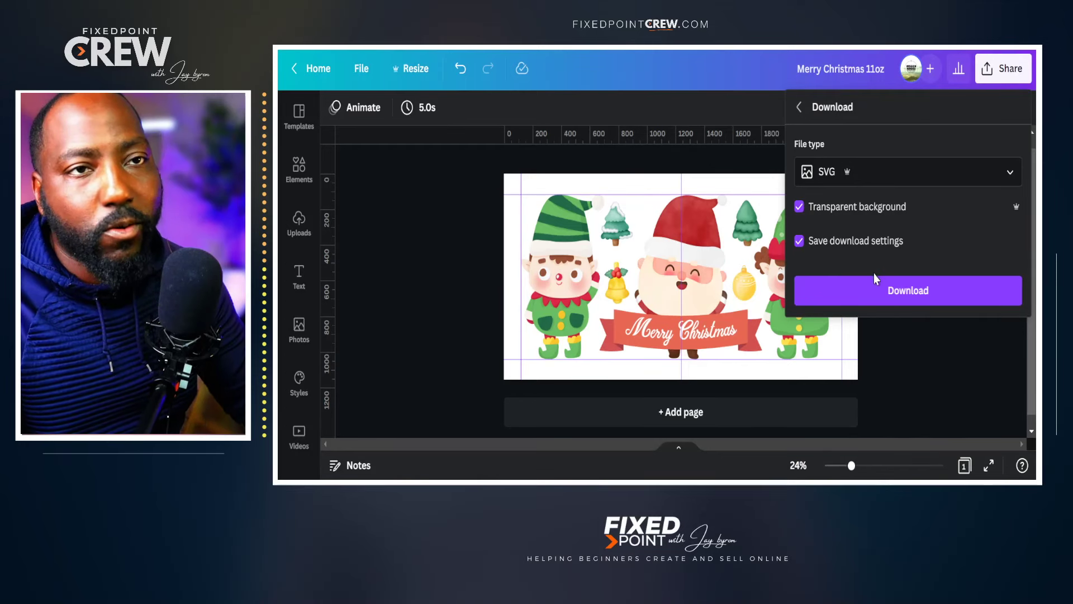
left_click(883, 290)
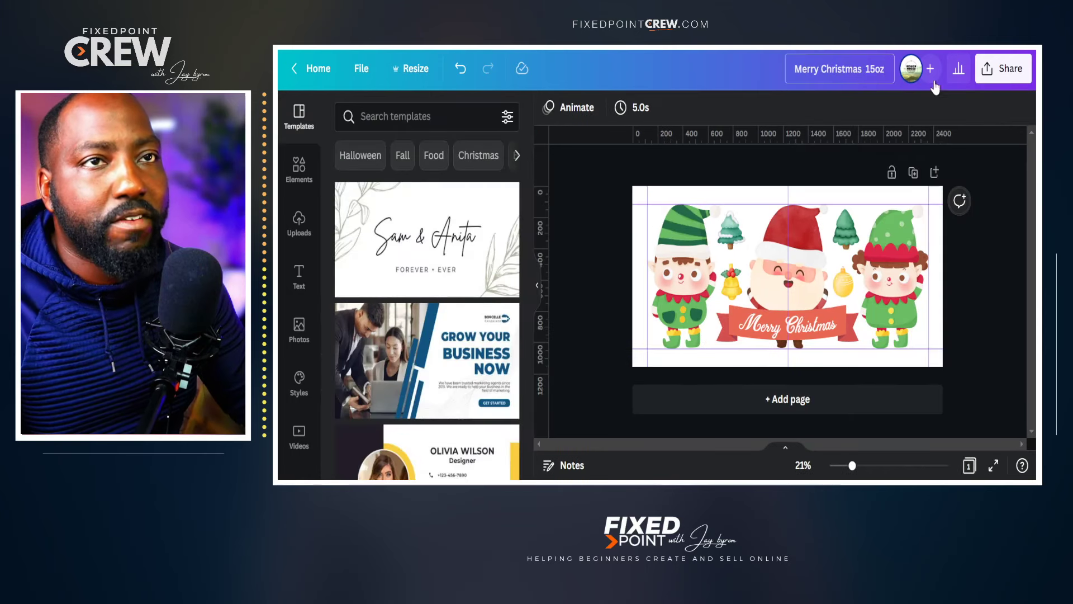
Step: Download the Merry Christmas 15oz design as an SVG file
left_click(1003, 68)
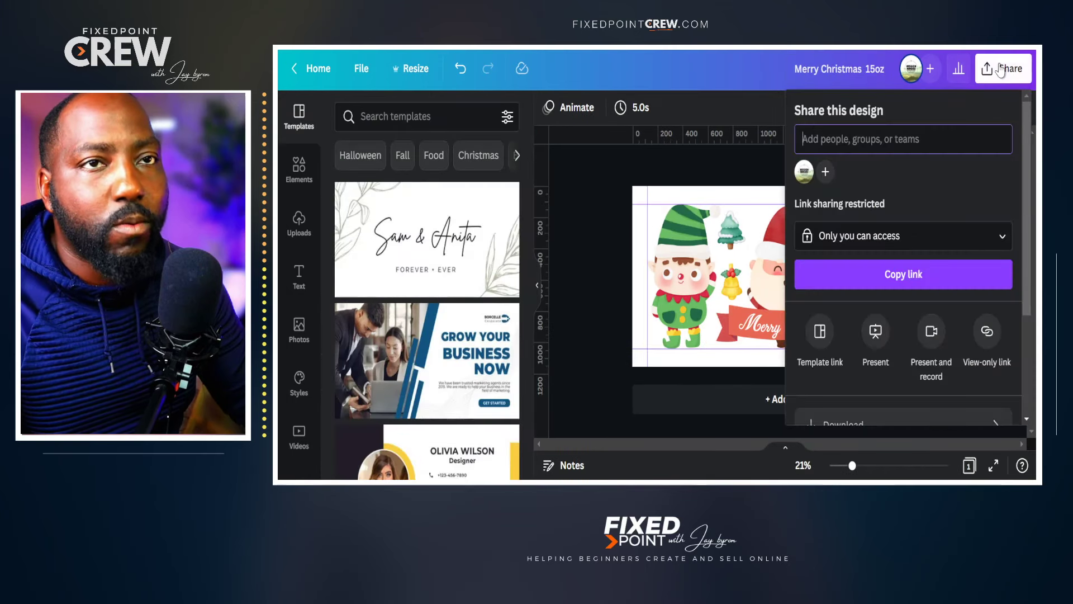
left_click(888, 426)
left_click(872, 174)
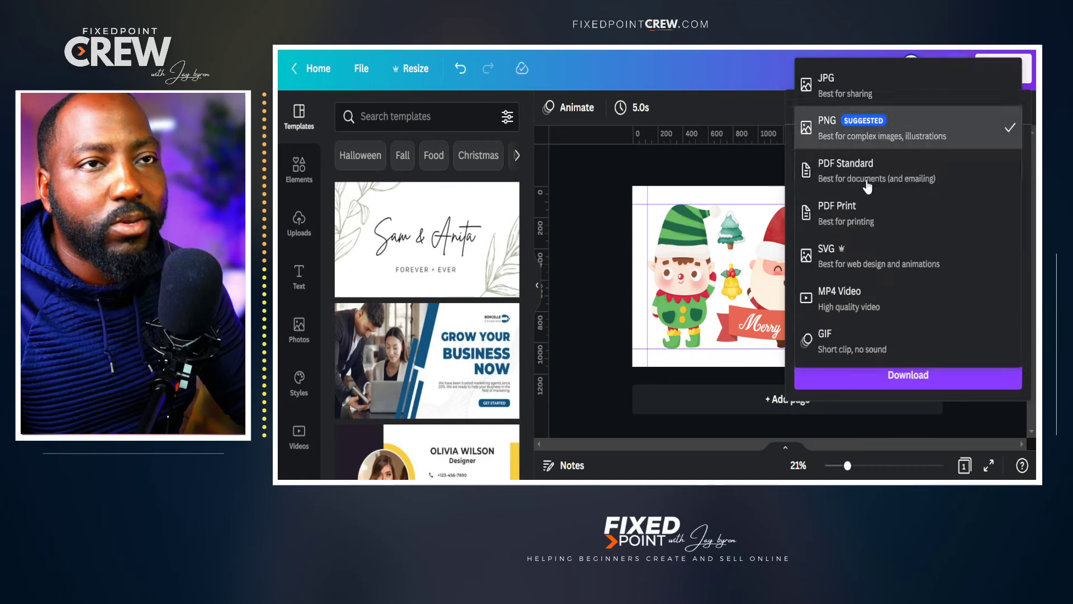
left_click(827, 256)
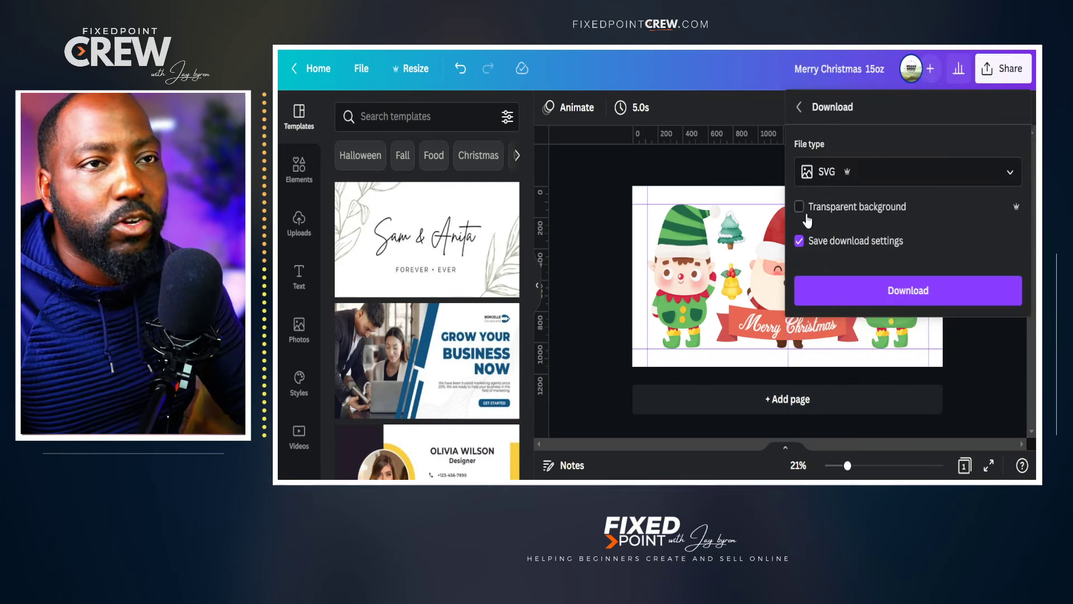
left_click(897, 290)
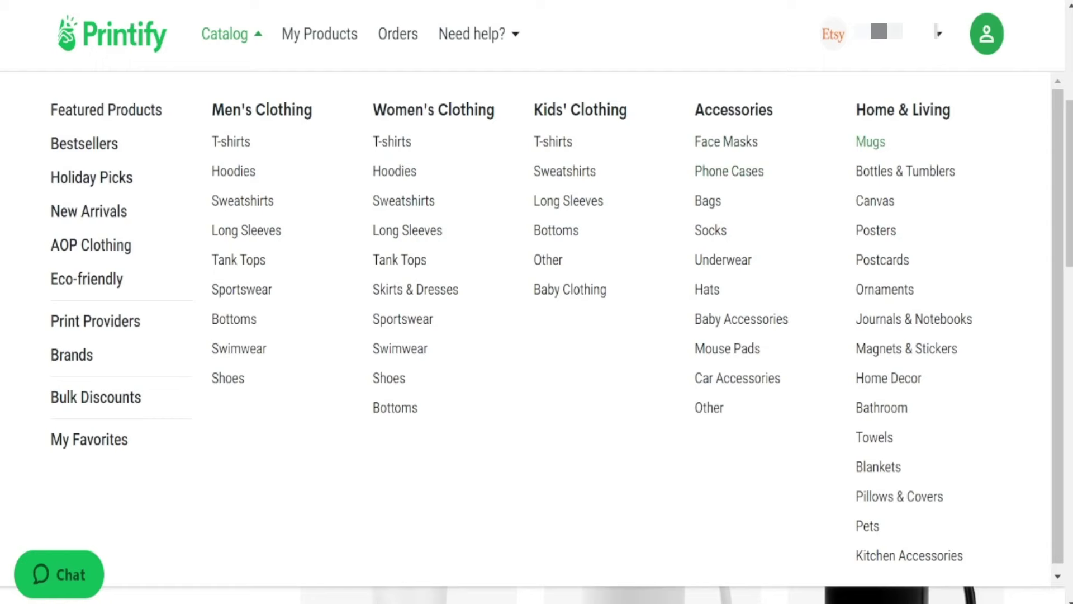
Step: Switch to Printify and look through the District Photo mugs in the Home & Living catalog for the 11oz and 15oz ceramic mugs
left_click(875, 147)
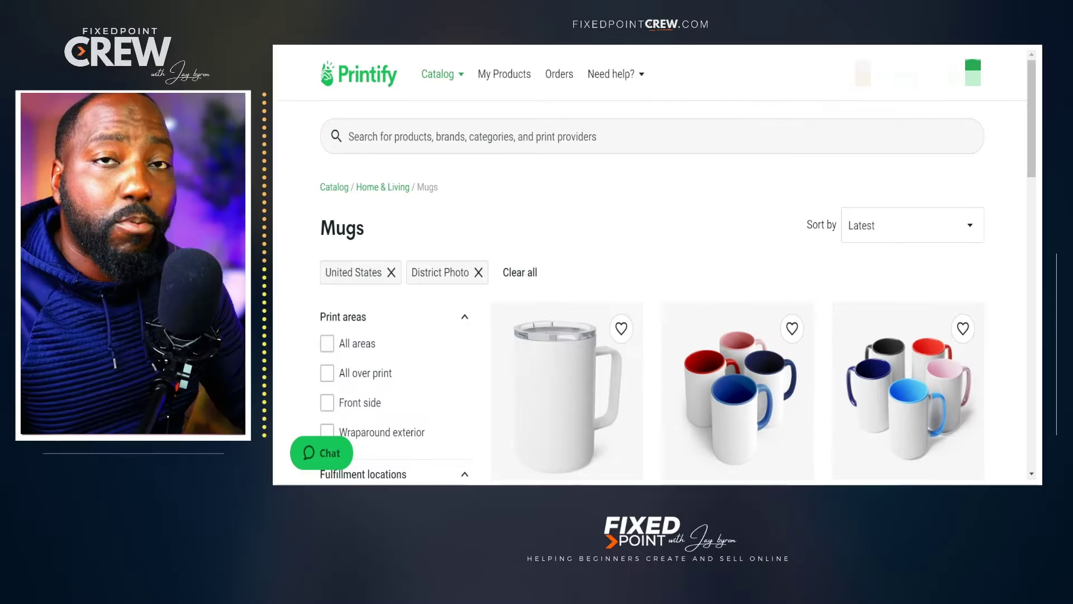
scroll(651, 279, "down", 3)
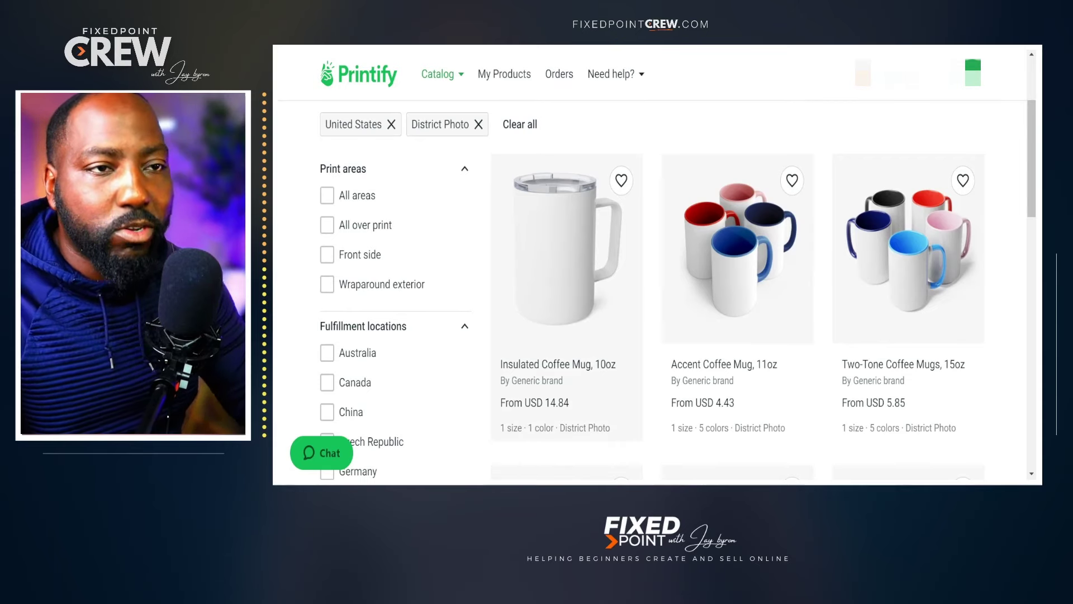
scroll(652, 290, "down", 5)
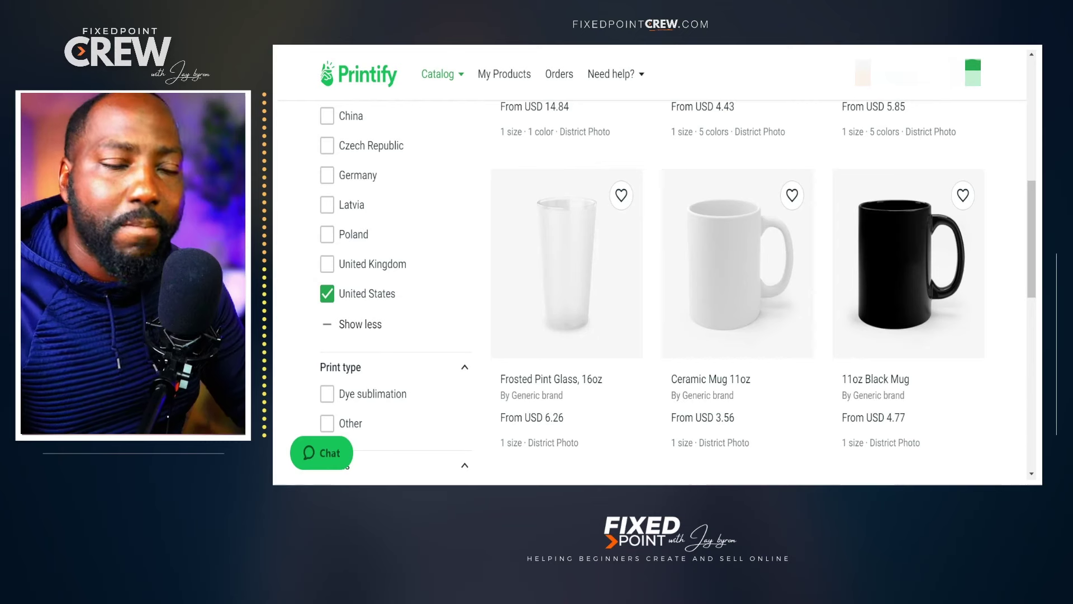
scroll(652, 291, "down", 6)
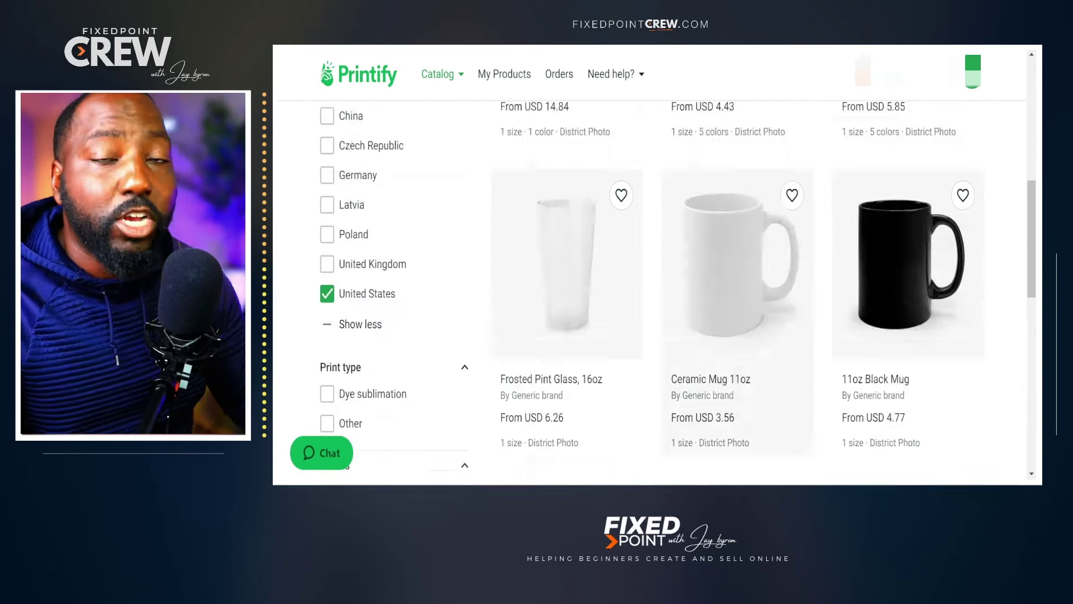
scroll(651, 290, "down", 10)
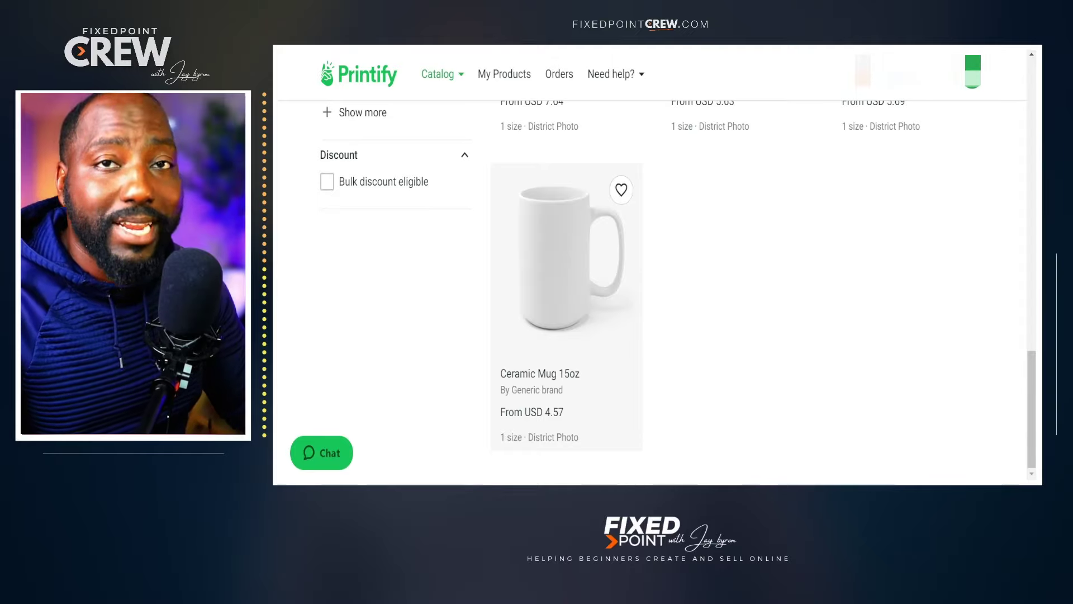
scroll(652, 291, "up", 10)
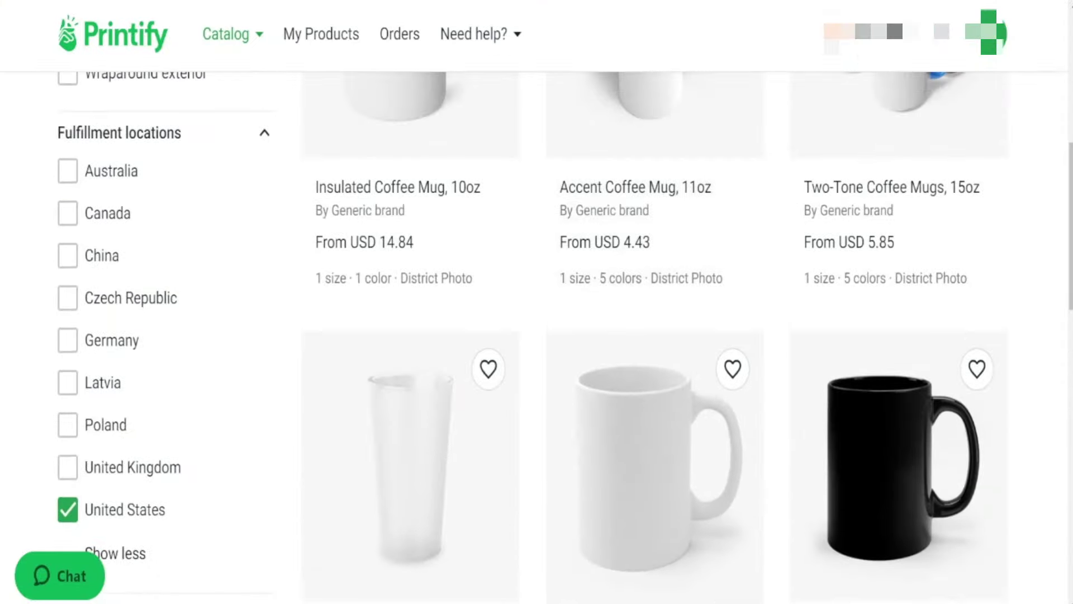
scroll(531, 336, "down", 10)
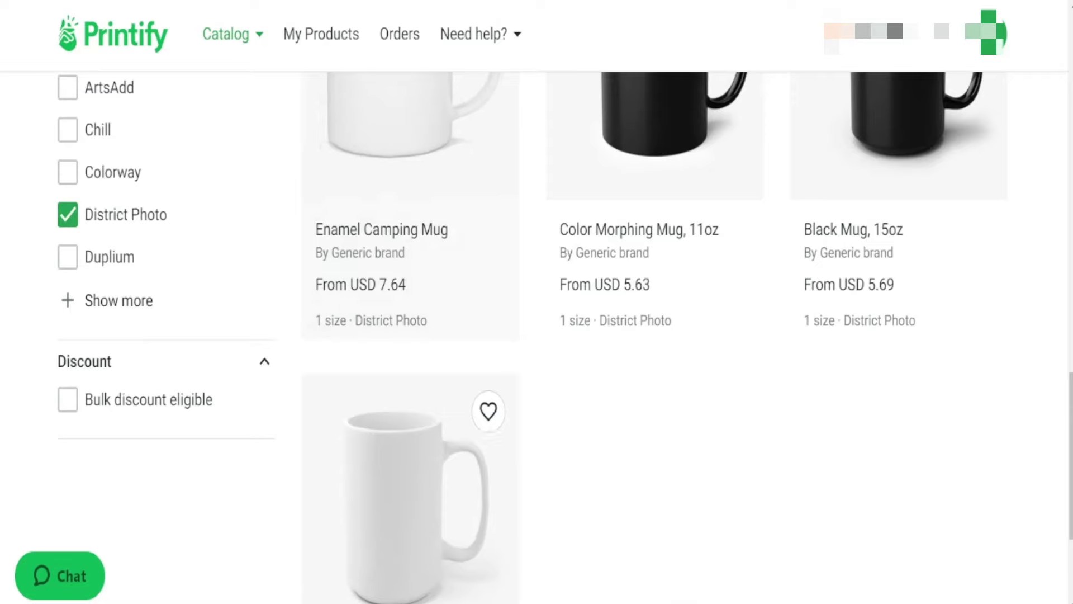
scroll(536, 335, "down", 4)
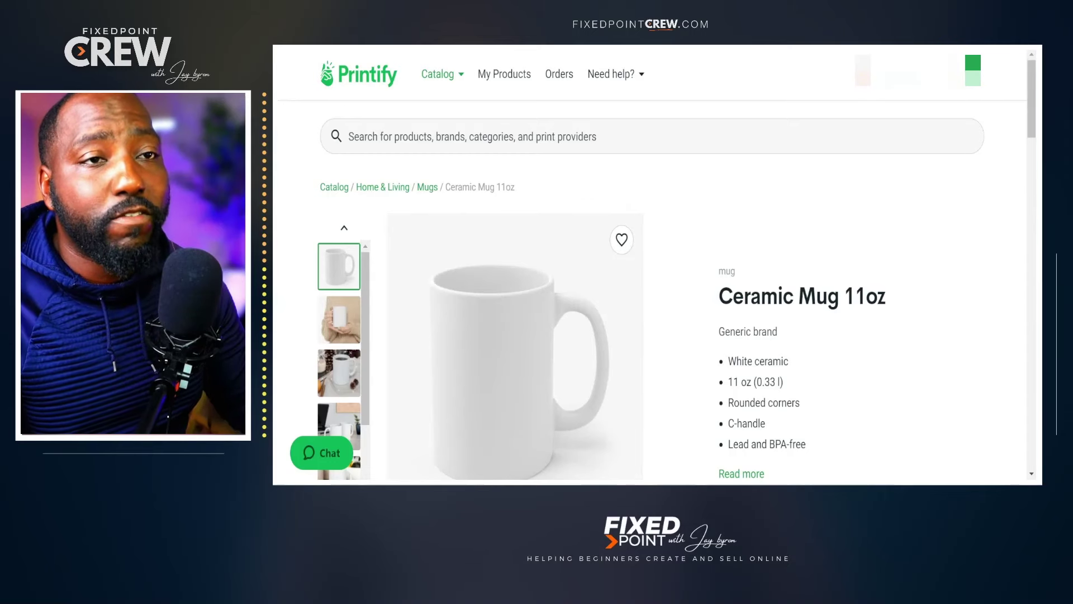
Step: Start designing the District Photo Ceramic Mug 11oz and place Merry Christmas 11oz.svg on its print area
scroll(651, 290, "down", 5)
scroll(651, 290, "down", 3)
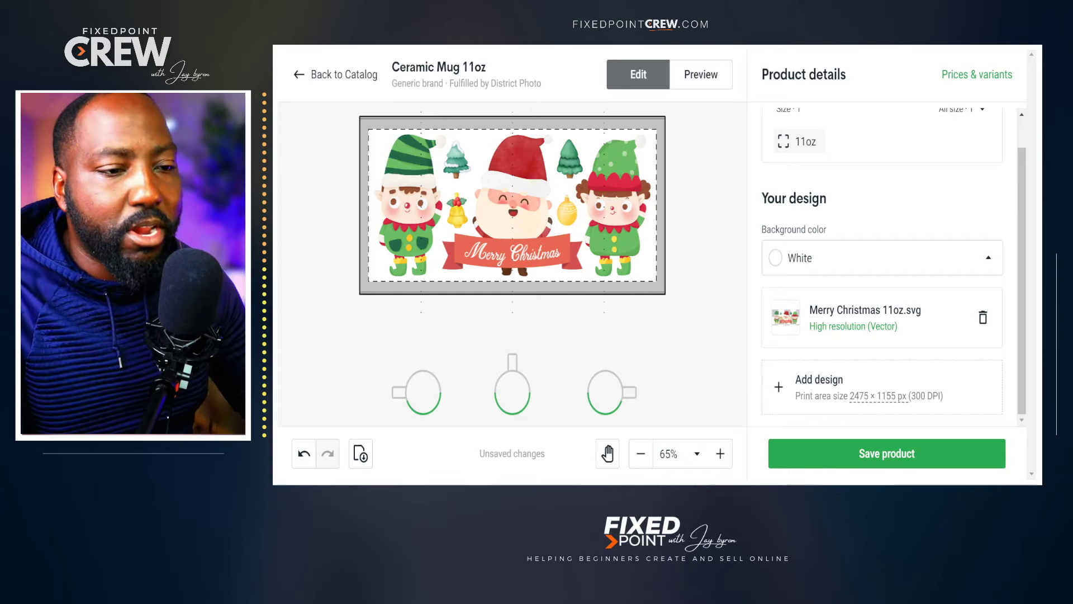
Step: Preview the 11oz mug in the Context 1 mockup and the wooden-table mockup with the striped-hat elf
left_click(701, 75)
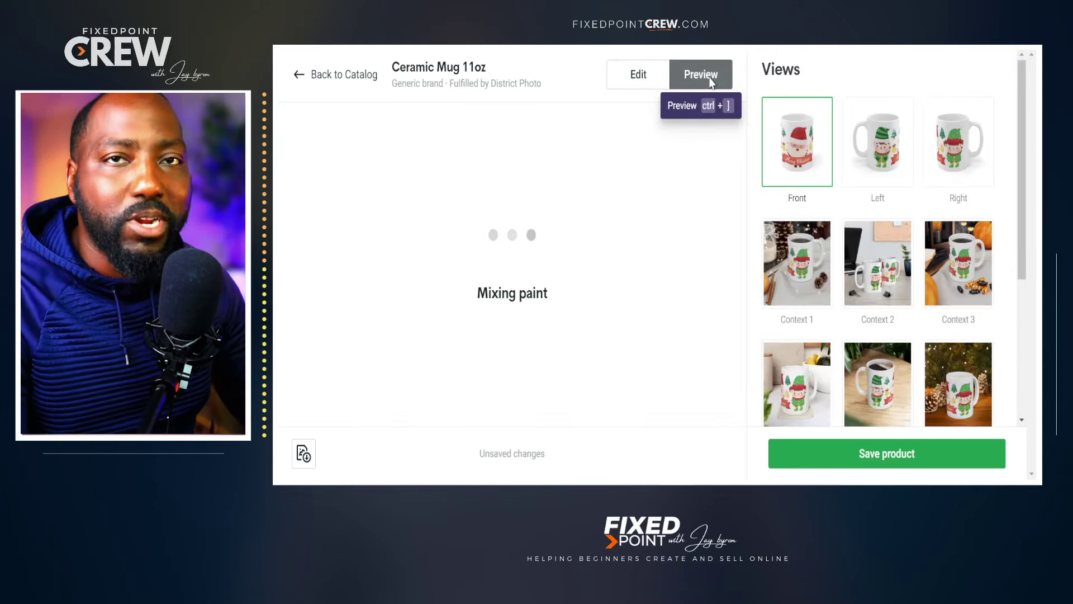
left_click(797, 262)
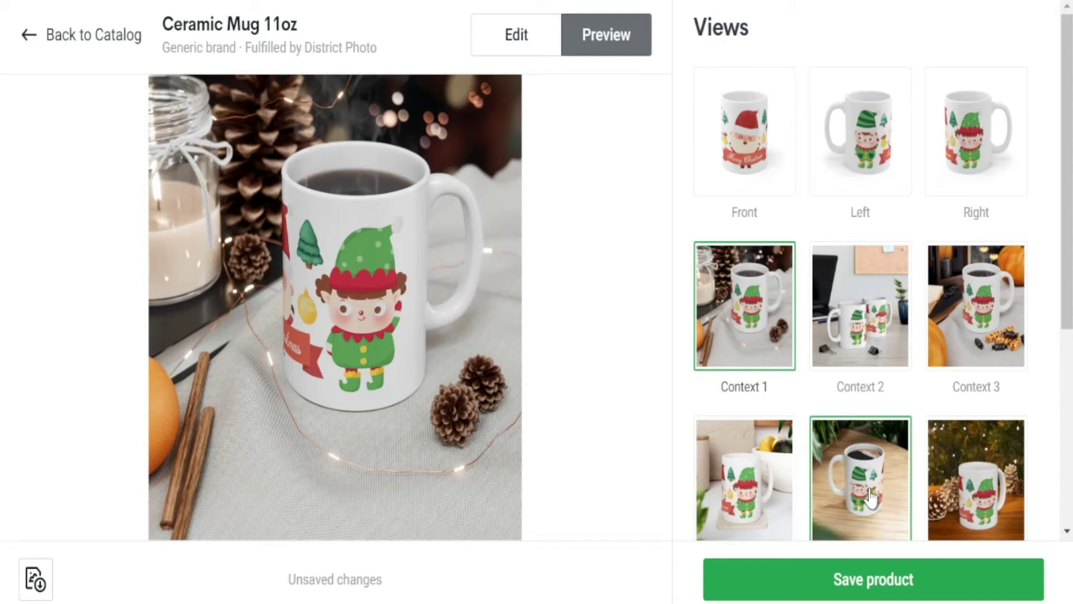
left_click(870, 495)
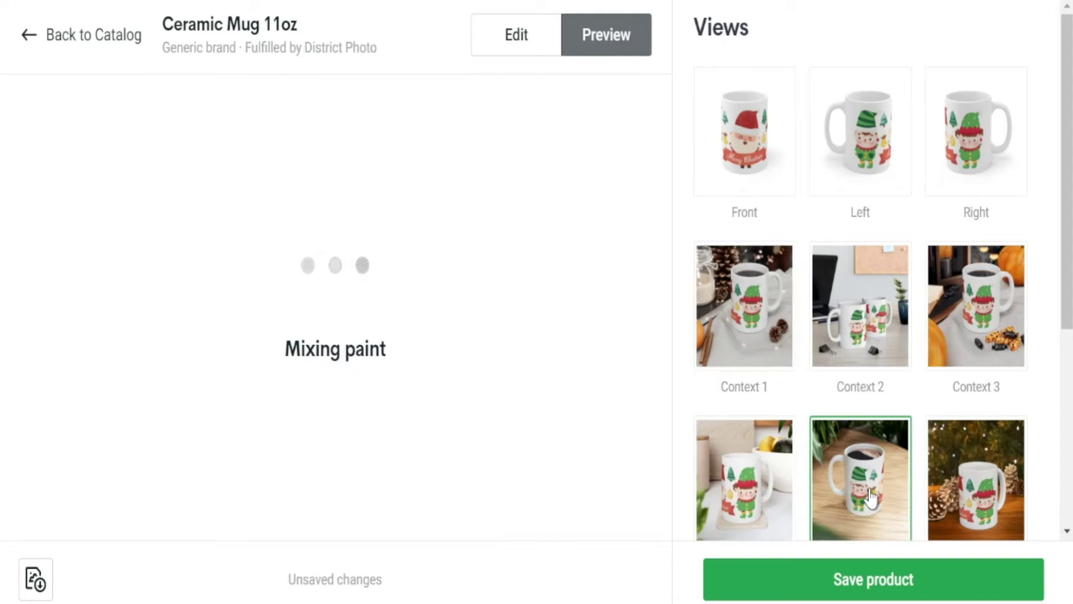
Step: Preview the 11oz mug in the pine-cone mockup and Right view, and the 15oz mug in the Front and Left views
left_click(960, 492)
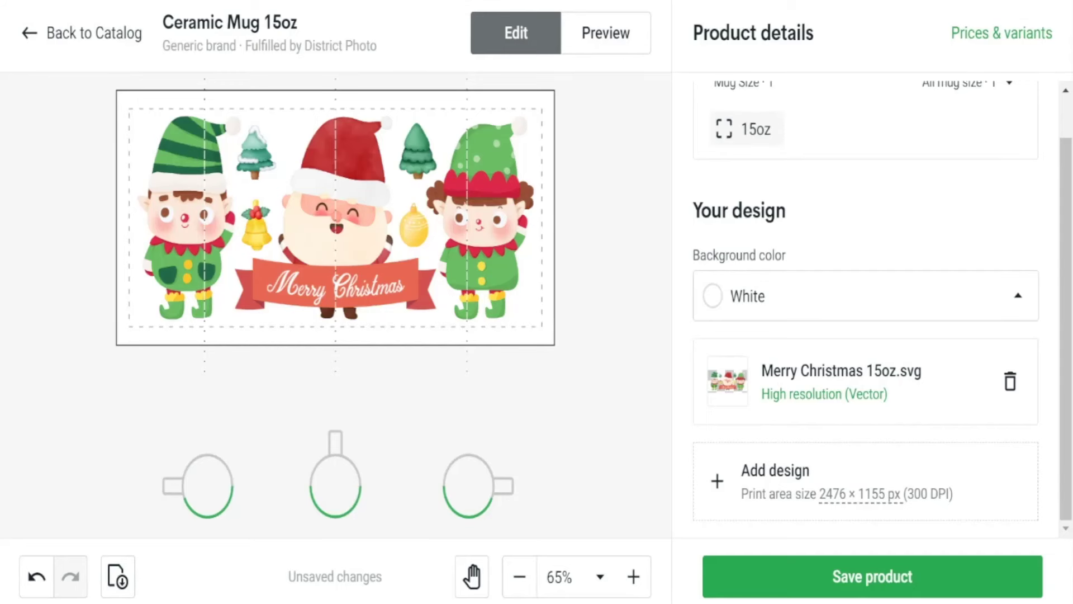
left_click(606, 33)
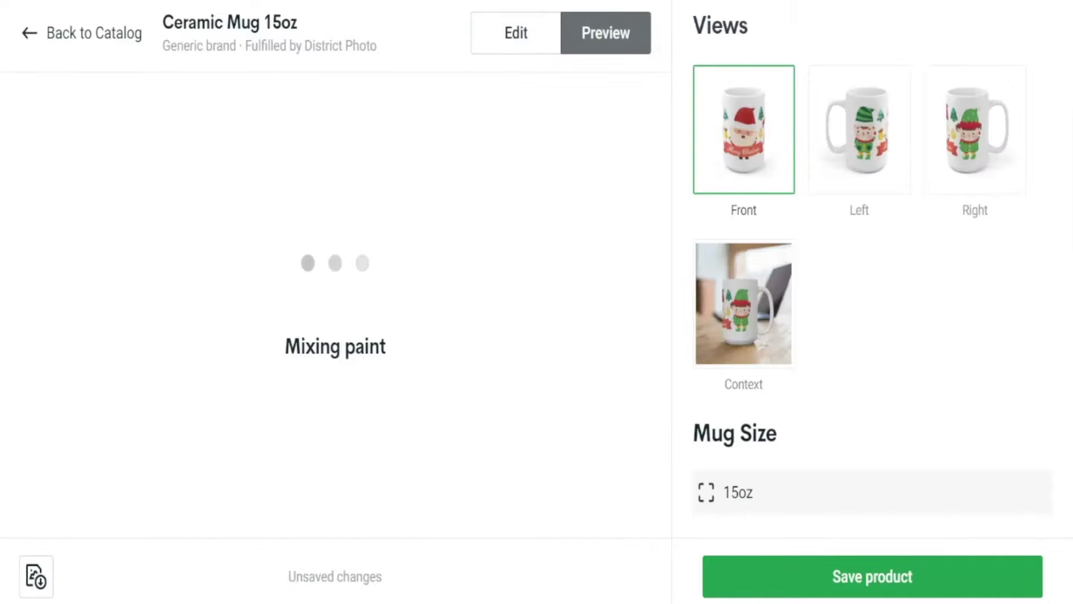
left_click(859, 129)
left_click(734, 150)
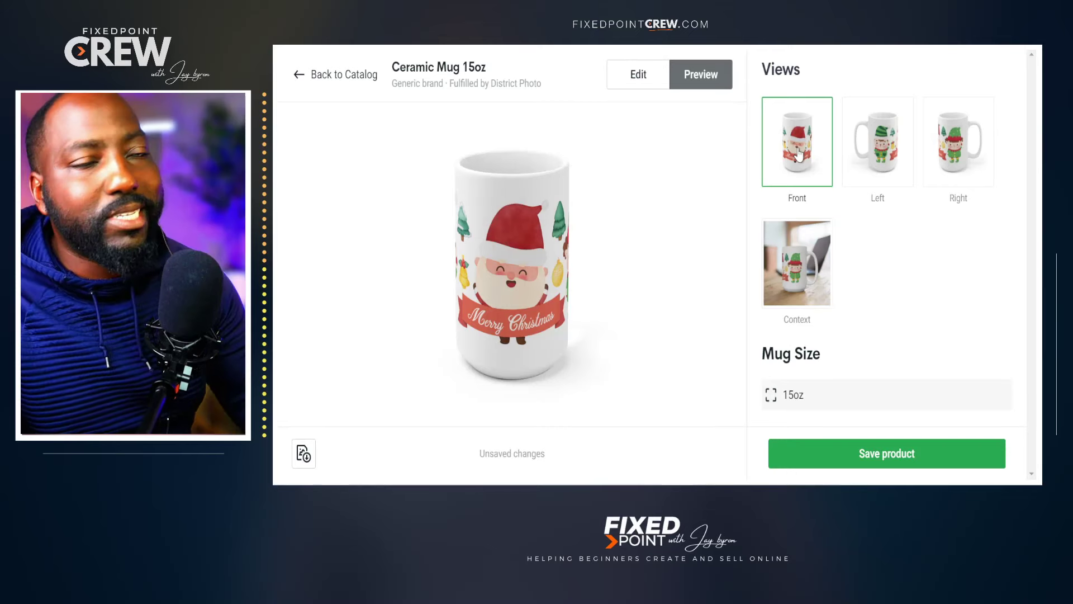
left_click(882, 146)
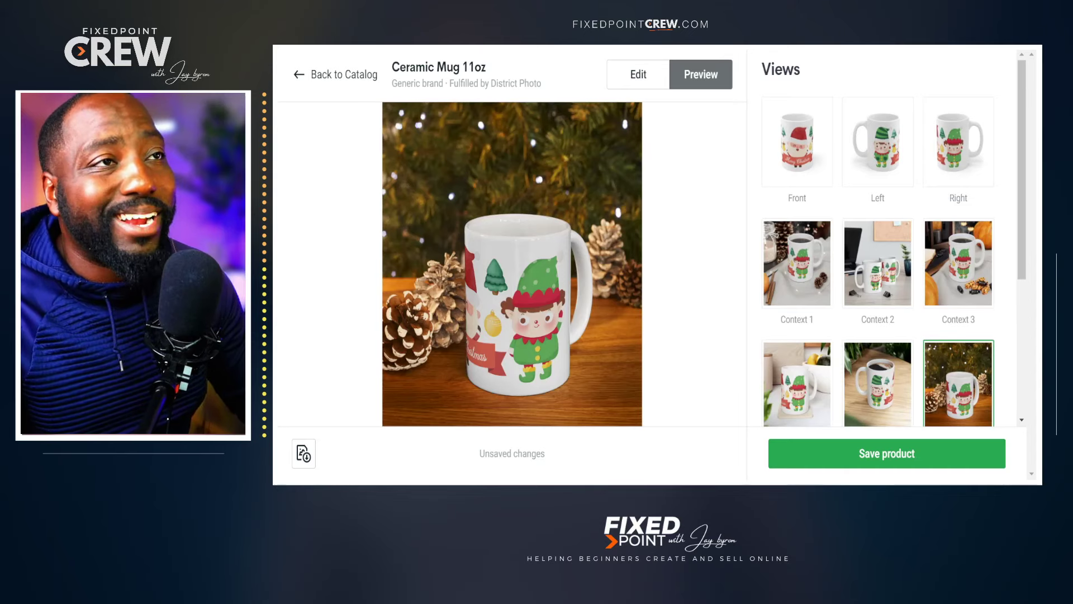
left_click(958, 143)
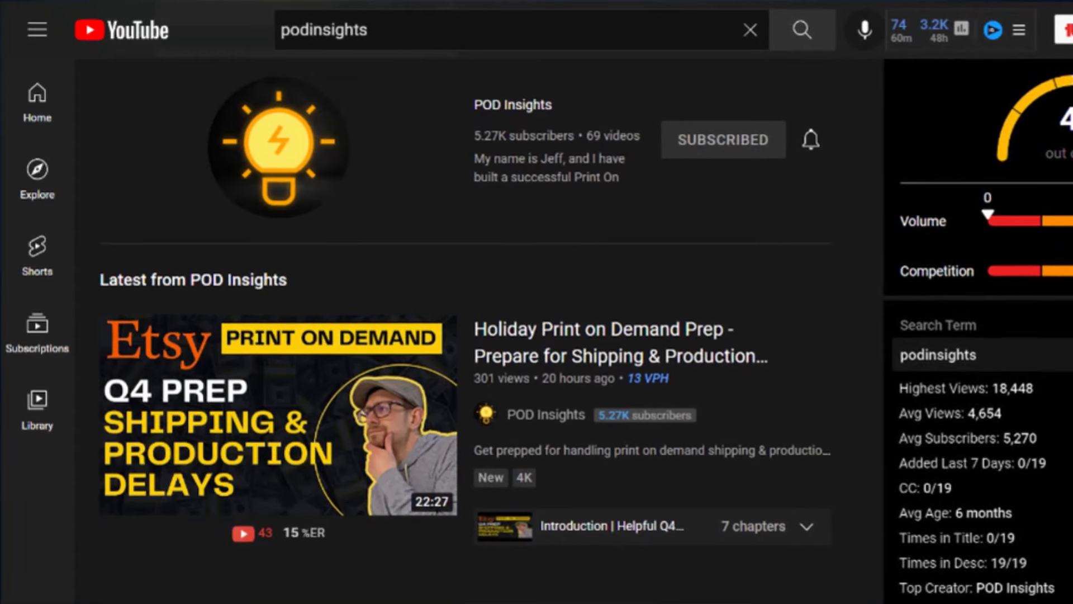
Step: Save the Ceramic Mug 15oz product as a draft in Printify
scroll(536, 335, "down", 10)
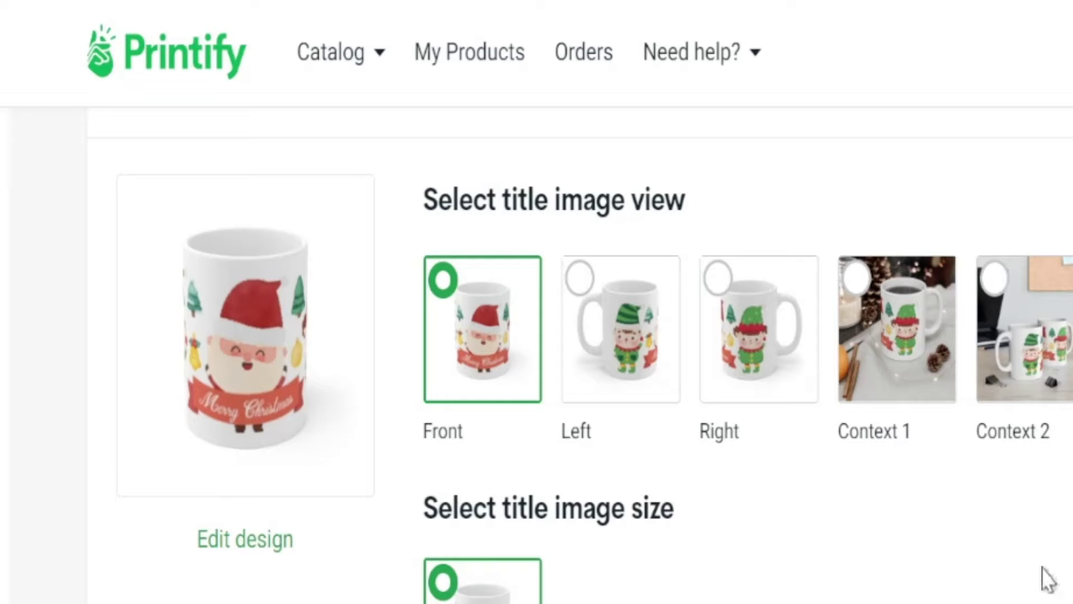
left_click(505, 82)
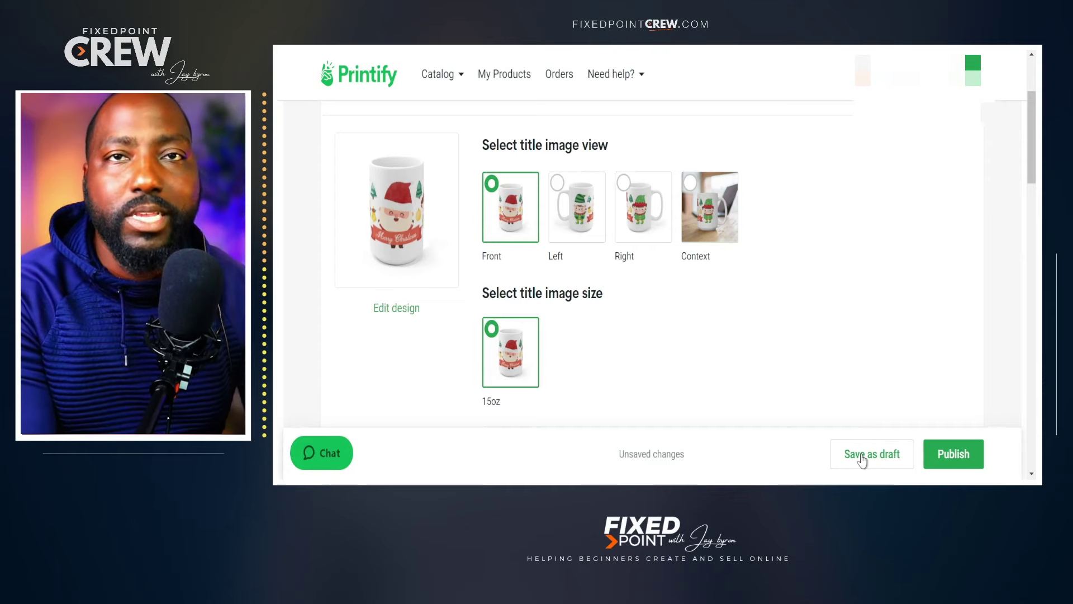
left_click(862, 456)
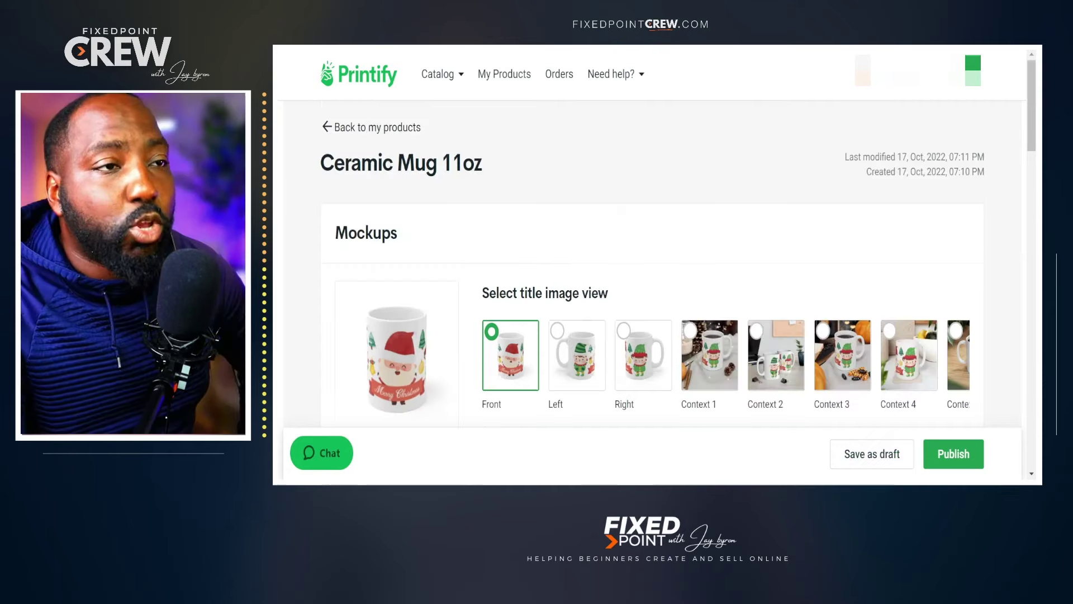
Step: Set the Ceramic Mug 11oz product to be hidden in the store and publish it
scroll(651, 290, "down", 10)
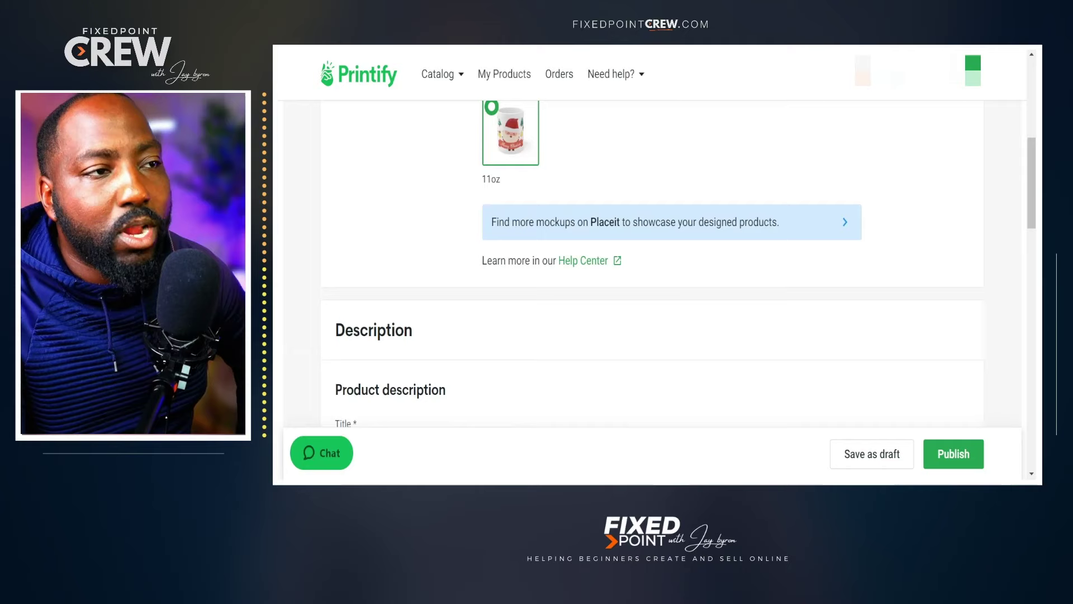
scroll(652, 290, "down", 15)
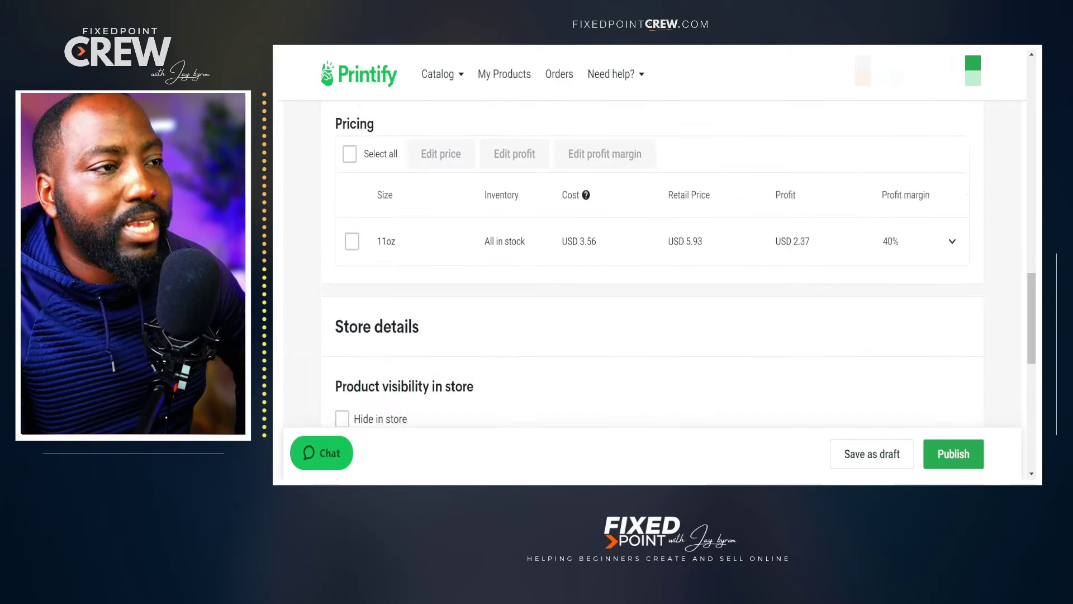
left_click(342, 247)
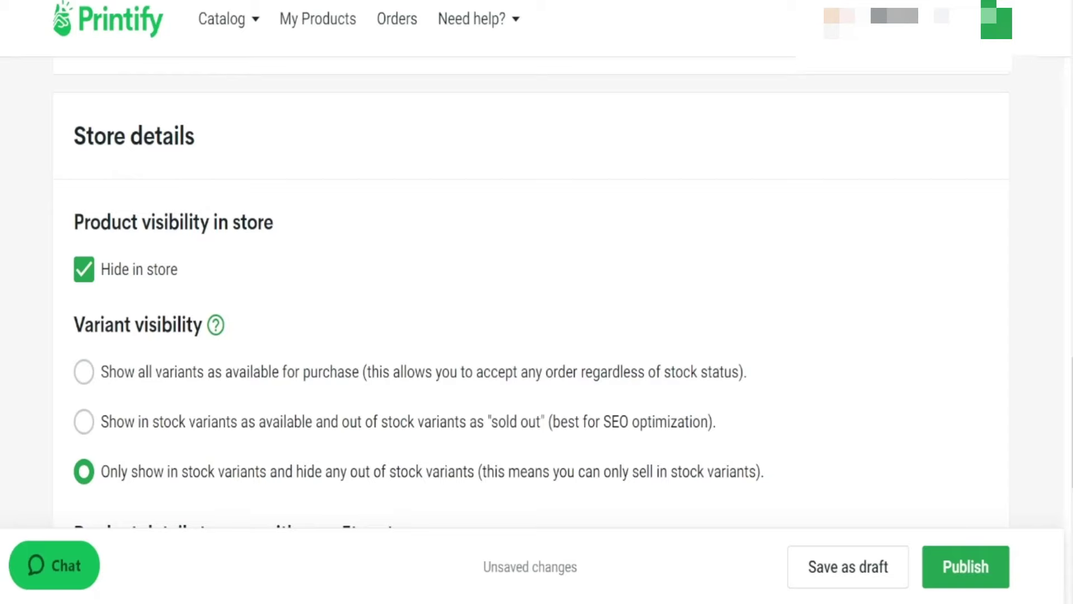
left_click(967, 572)
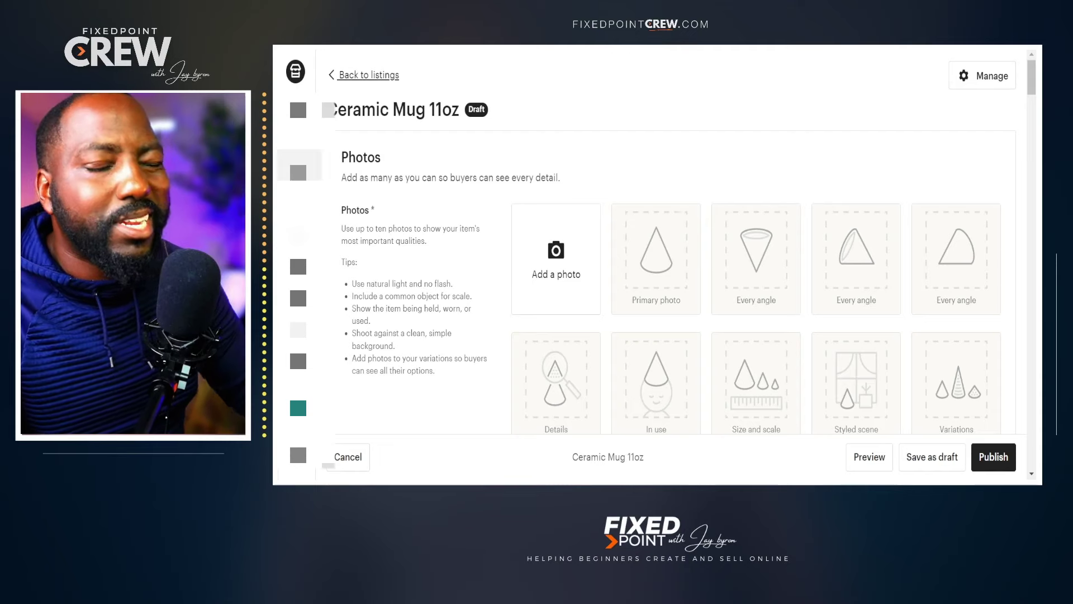
Step: Switch to the Ceramic Mug 11oz draft listing in Etsy and retitle it "Christmas Mug 11oz 15oz"
scroll(669, 242, "down", 2)
scroll(669, 242, "down", 6)
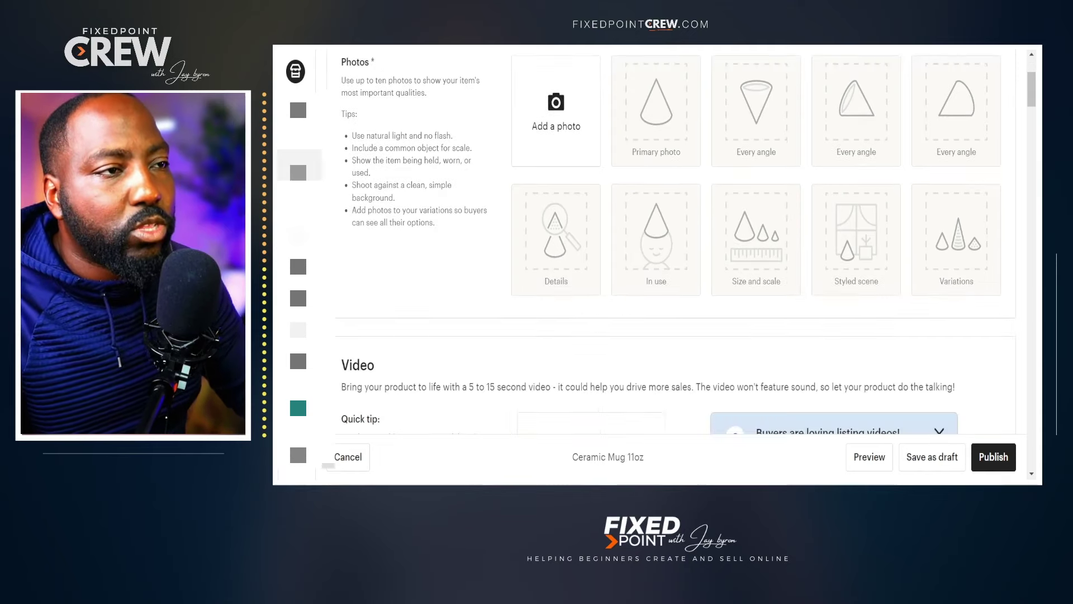
scroll(669, 241, "up", 5)
scroll(547, 201, "down", 8)
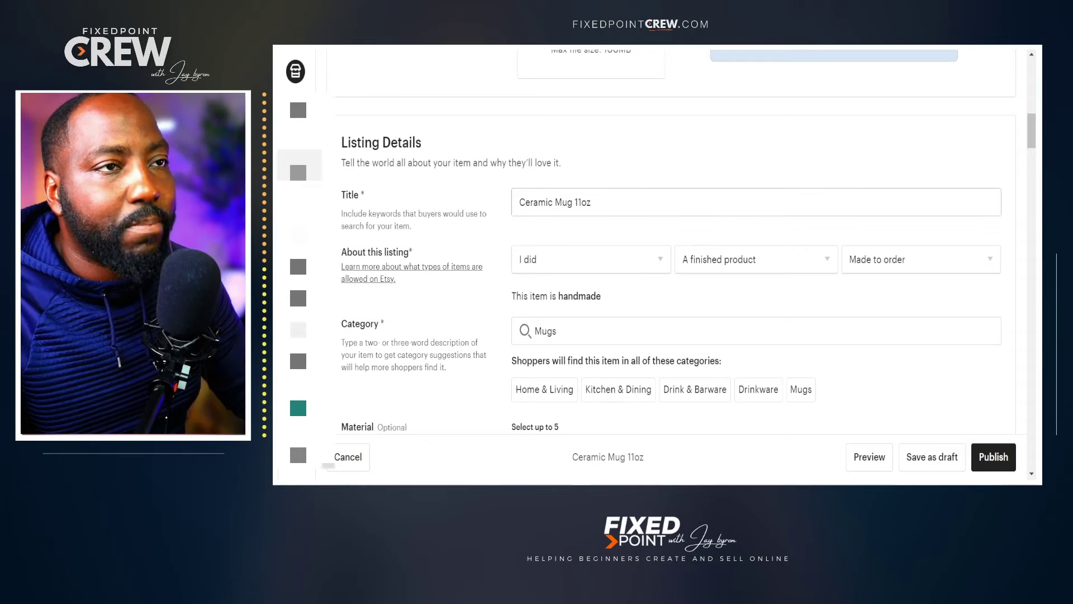
triple_click(547, 201)
type("C")
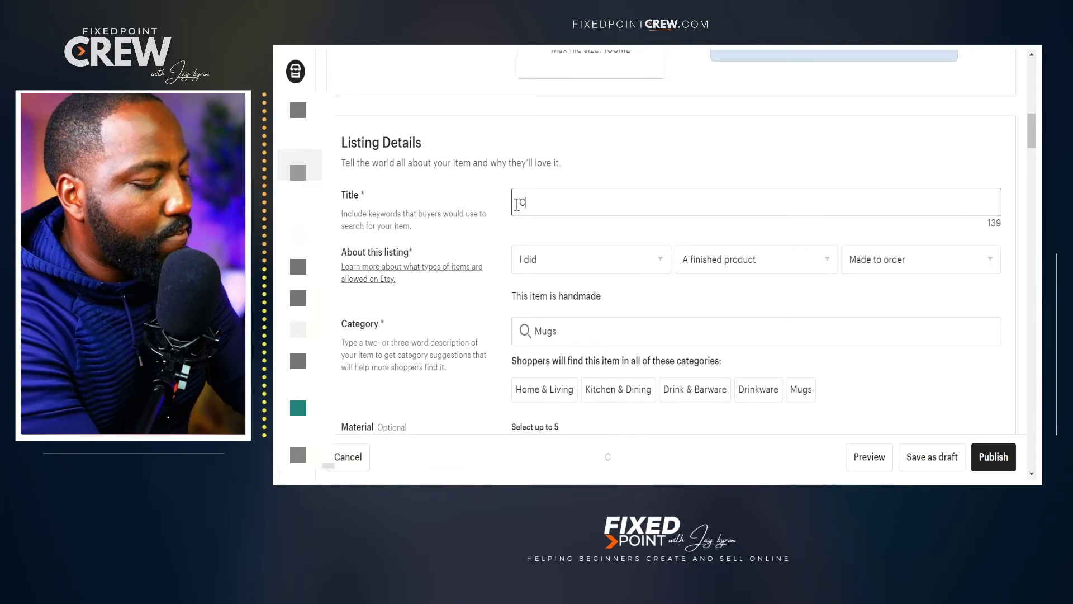
type("hristmas M")
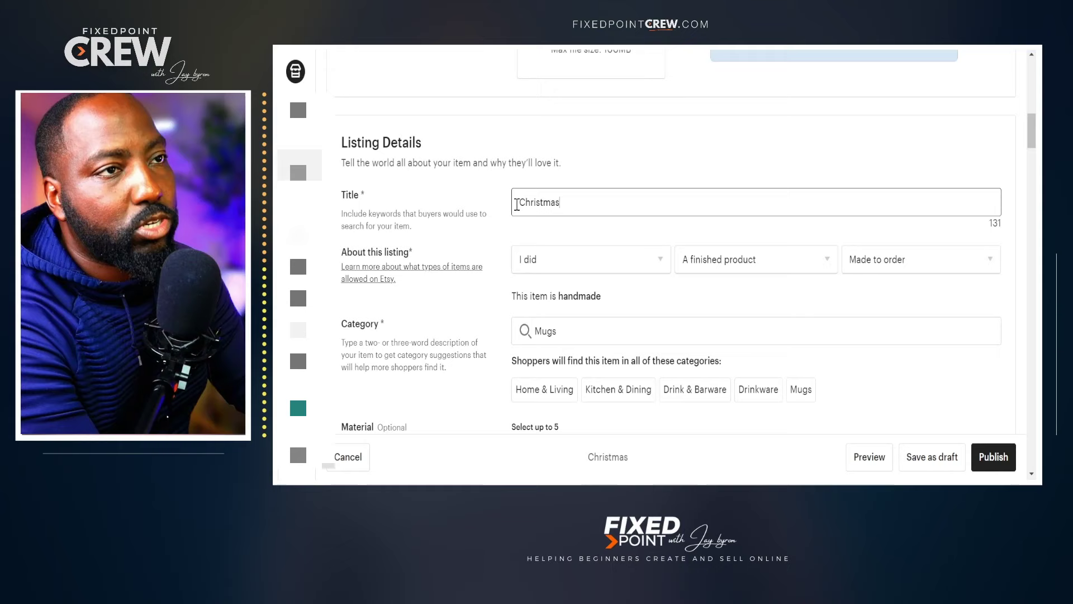
type("ug ")
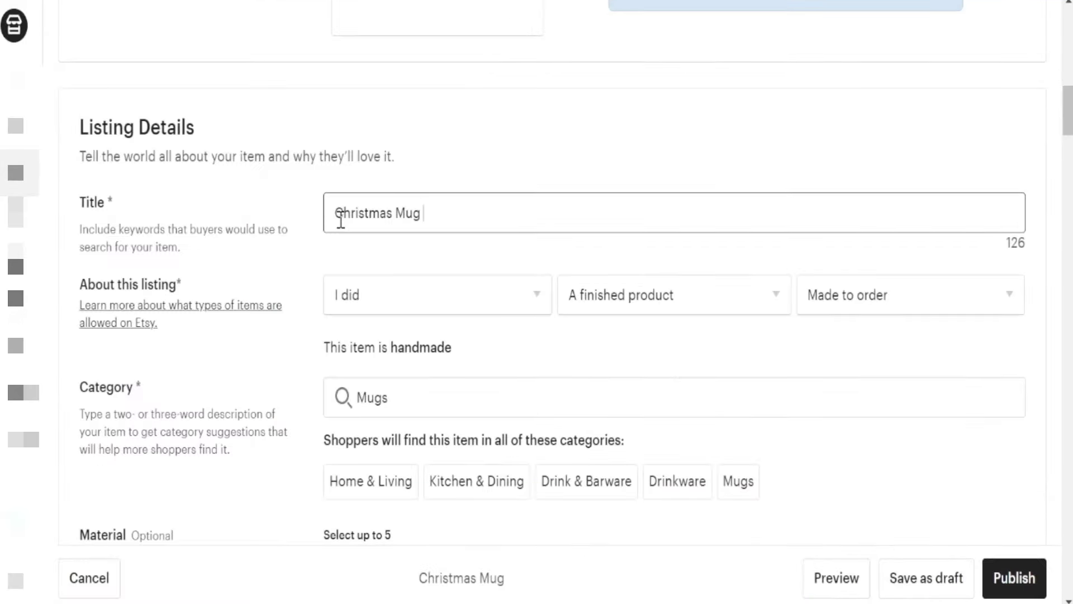
type("11oz ")
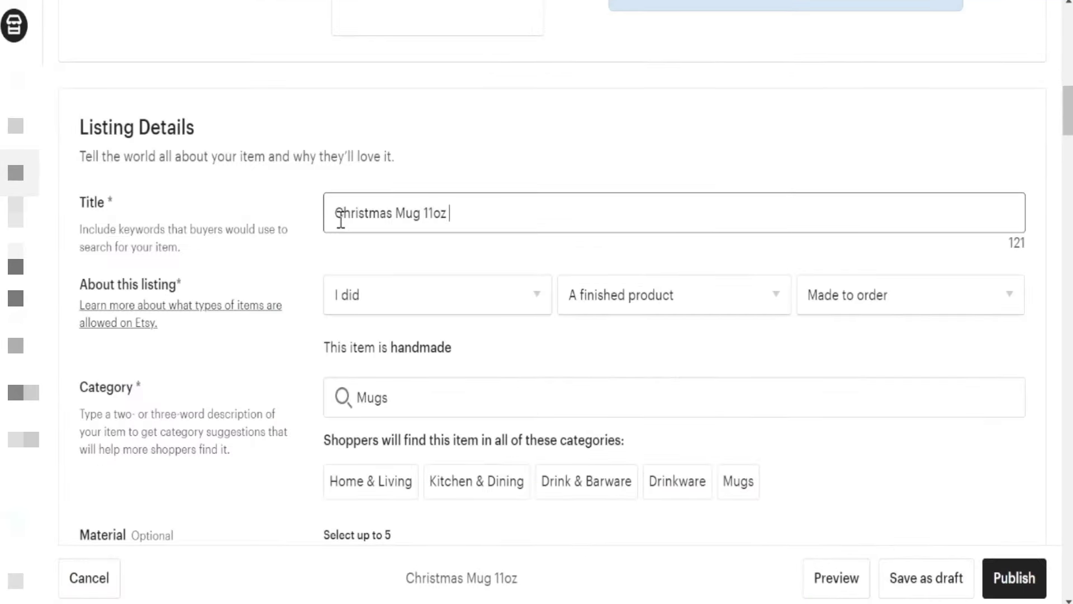
type("15oz")
Step: Add a Capacity variation to the listing, with prices, quantities and SKUs varying for each capacity
scroll(341, 221, "down", 15)
left_click(132, 445)
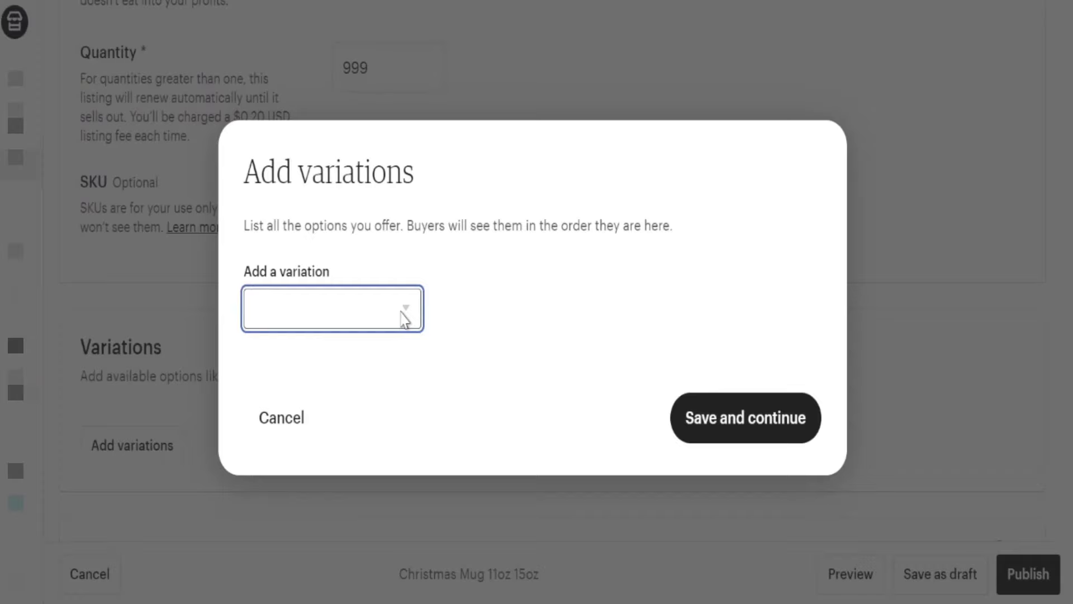
left_click(300, 427)
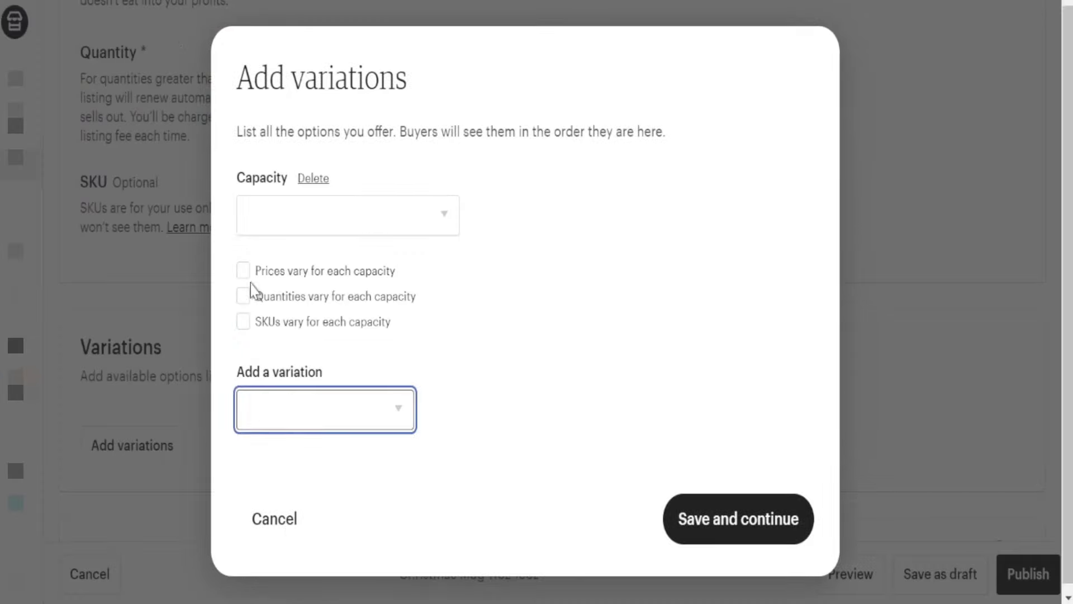
left_click(246, 272)
left_click(245, 297)
left_click(245, 323)
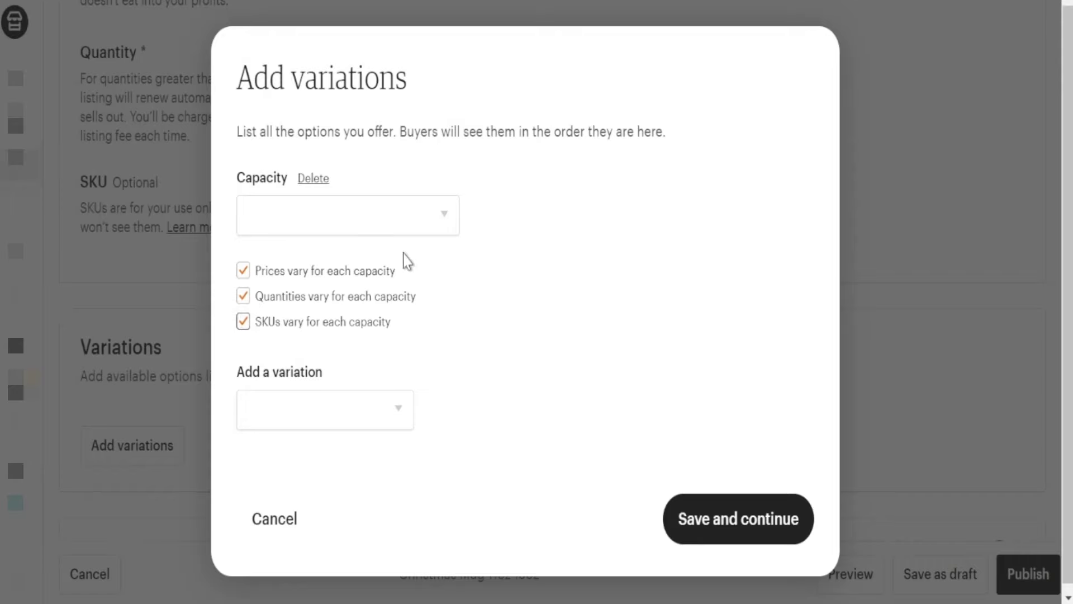
Step: Set the capacity unit to fluid ounces, add the options 11 and 15, and save the variations
left_click(440, 224)
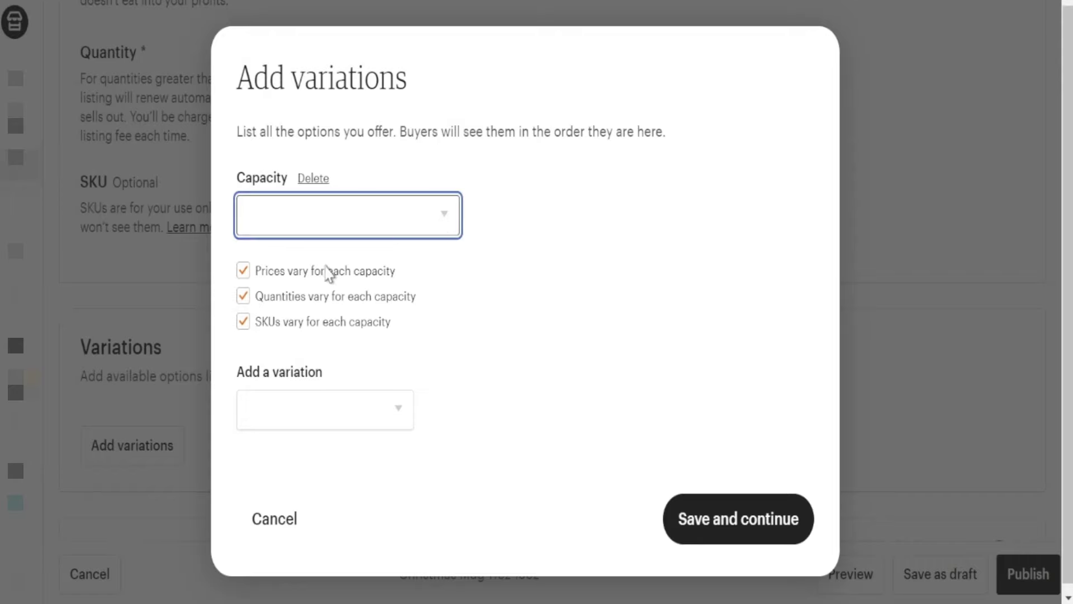
left_click(351, 291)
type("11")
left_click(796, 212)
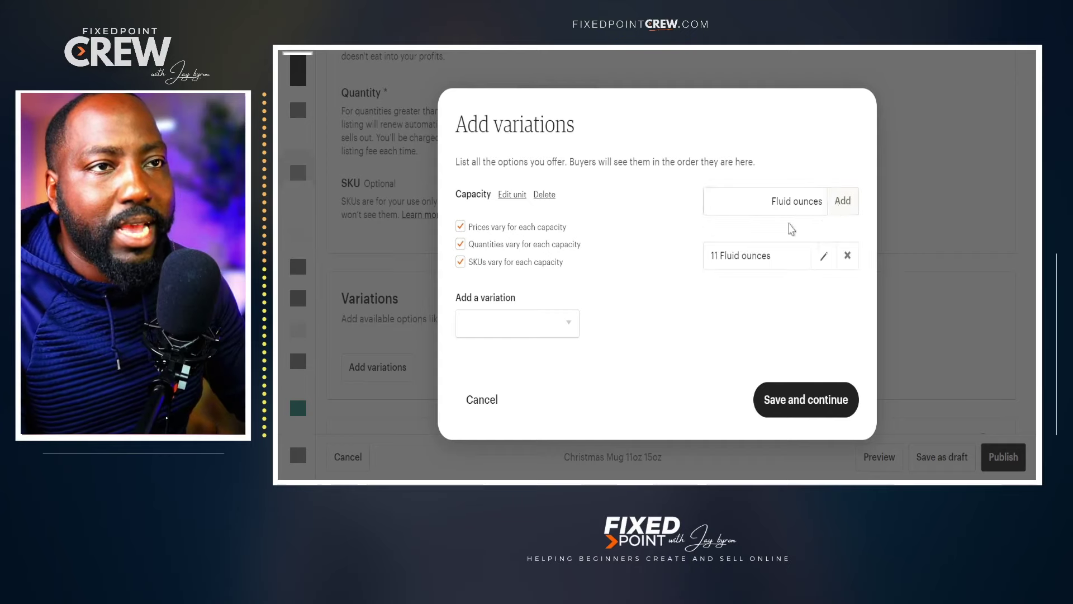
left_click(732, 203)
type("15")
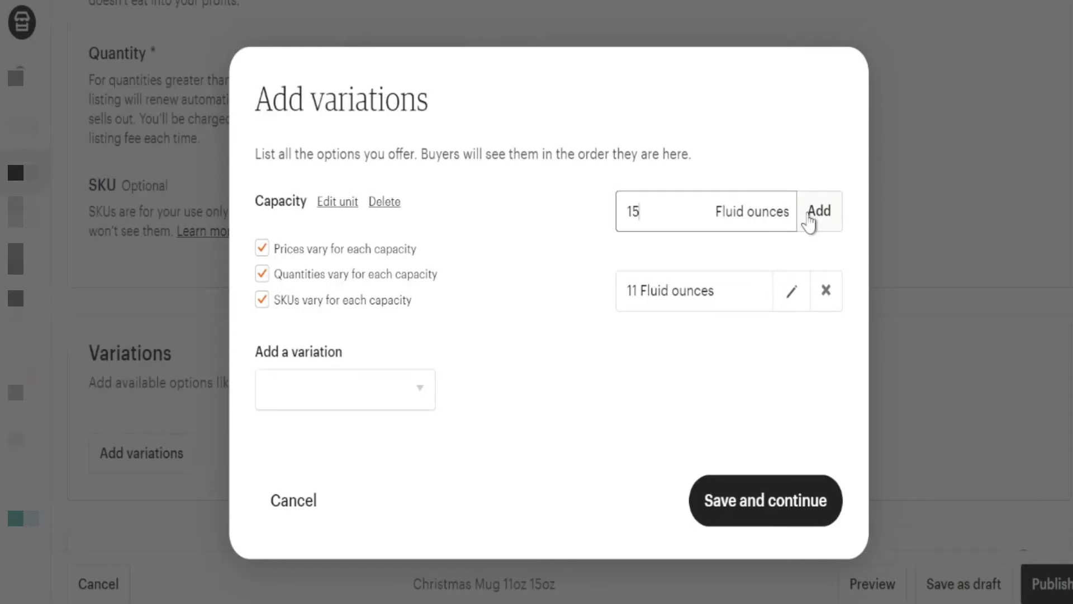
left_click(839, 205)
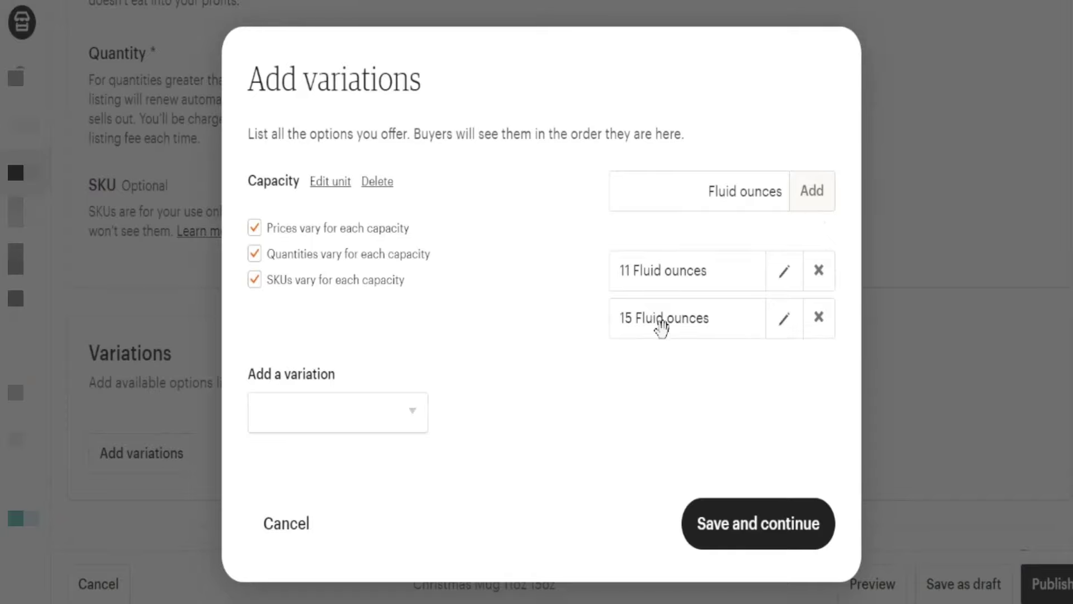
left_click(735, 524)
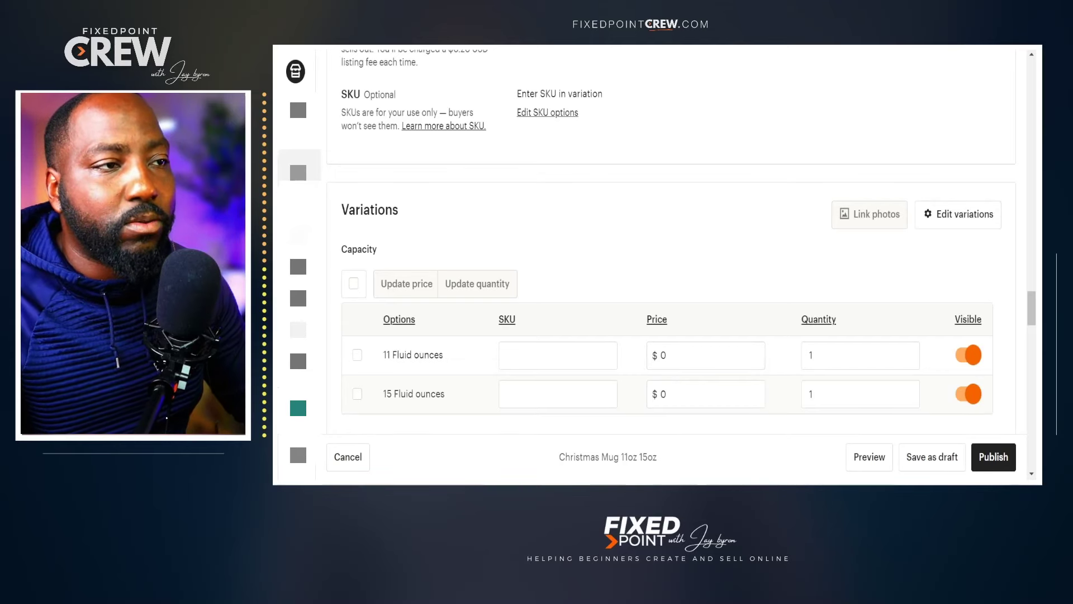
Step: Check the variations table, then switch to the Ceramic Mug 11oz product in Printify and show the SKU under its 11oz pricing row
scroll(671, 263, "up", 3)
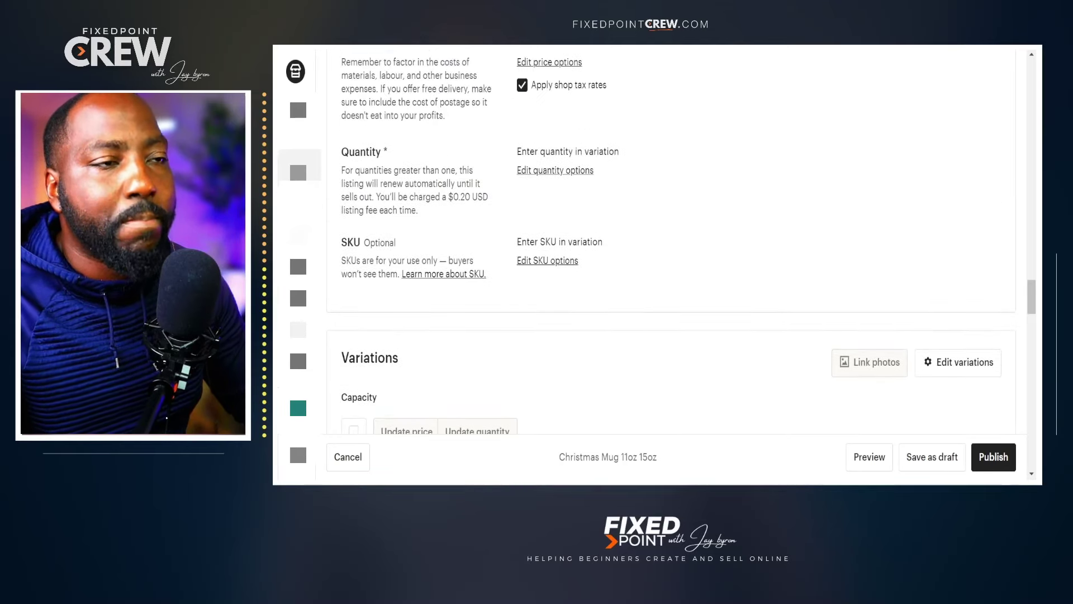
scroll(670, 262, "down", 3)
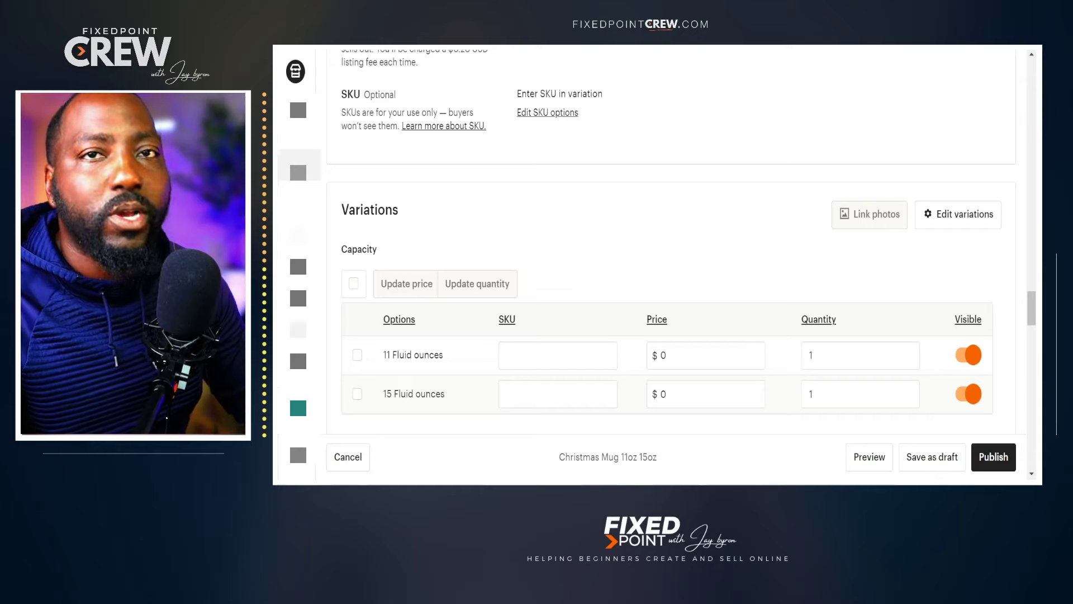
left_click(512, 354)
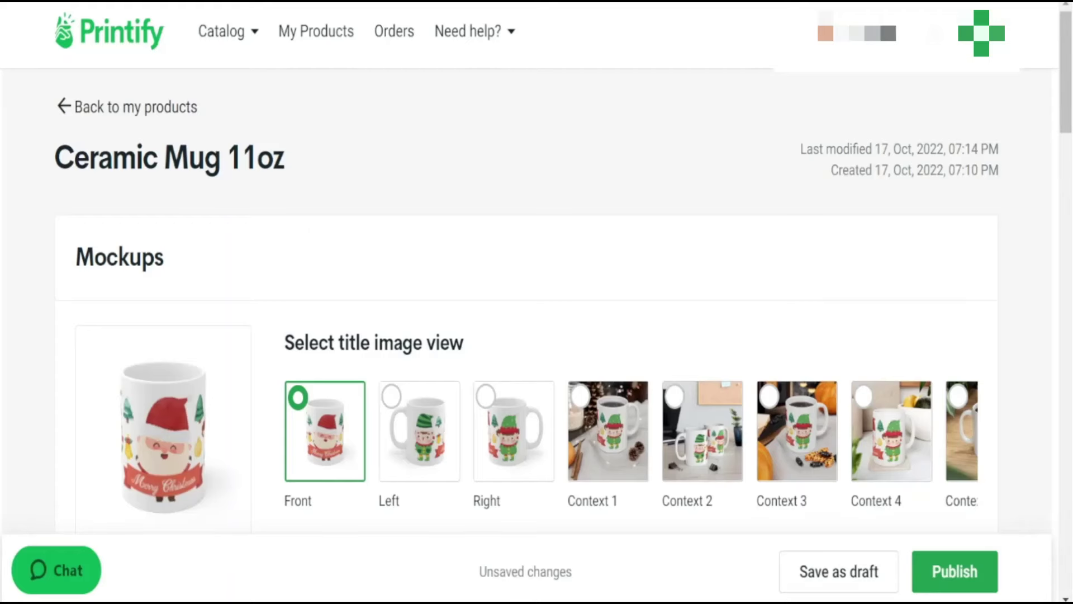
scroll(525, 302, "down", 20)
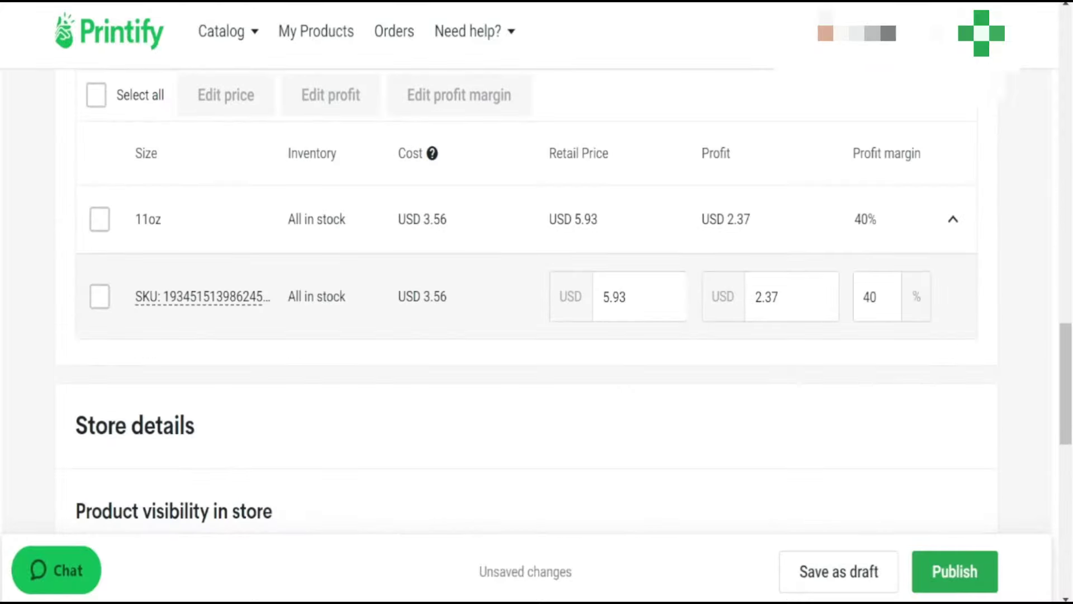
left_click(953, 220)
left_click(955, 223)
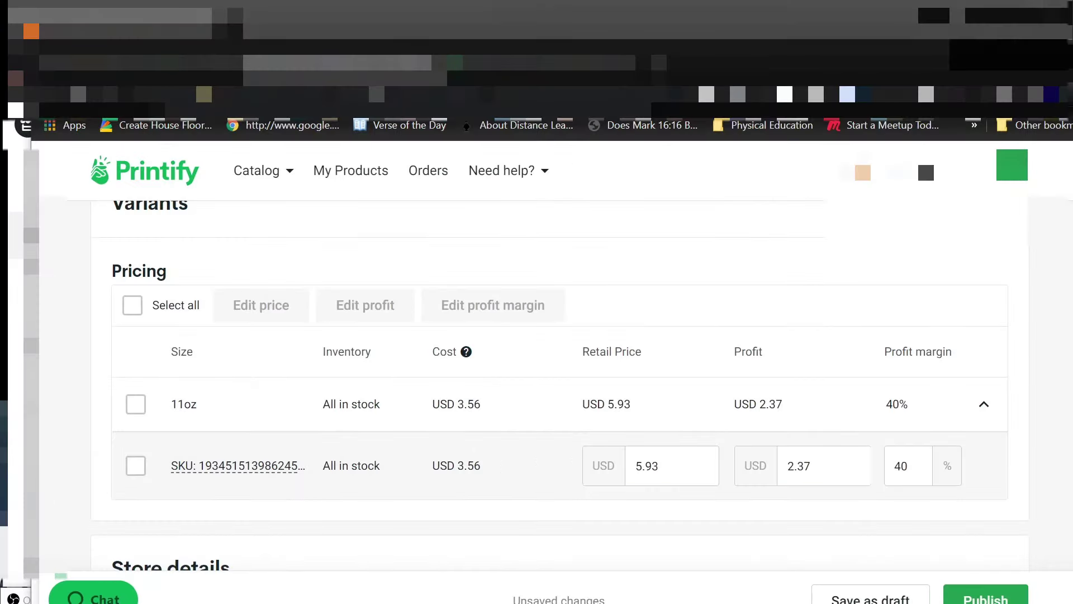
Step: Narrow the Printify window and place it over the Etsy listing so the 11oz pricing entry sits beside the variations table
left_click_drag(31, 468, 475, 469)
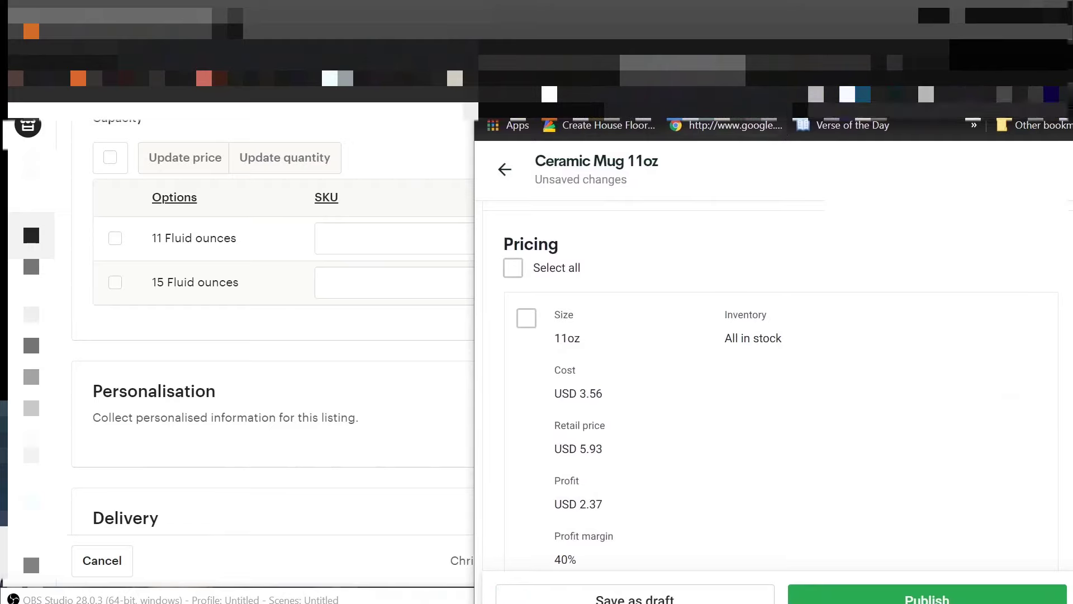
left_click_drag(670, 63, 590, 40)
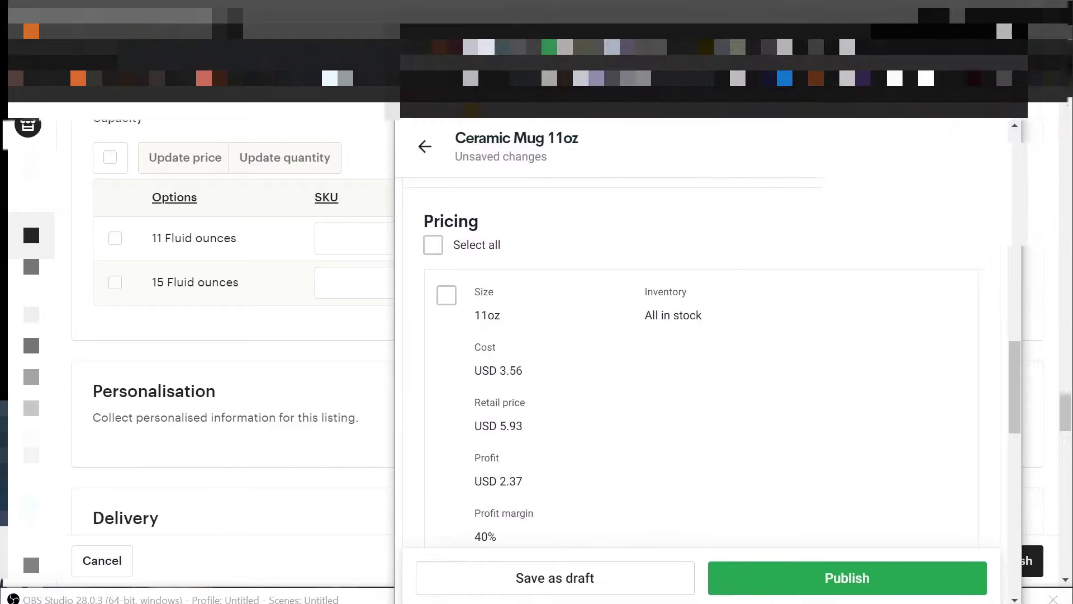
scroll(872, 391, "down", 3)
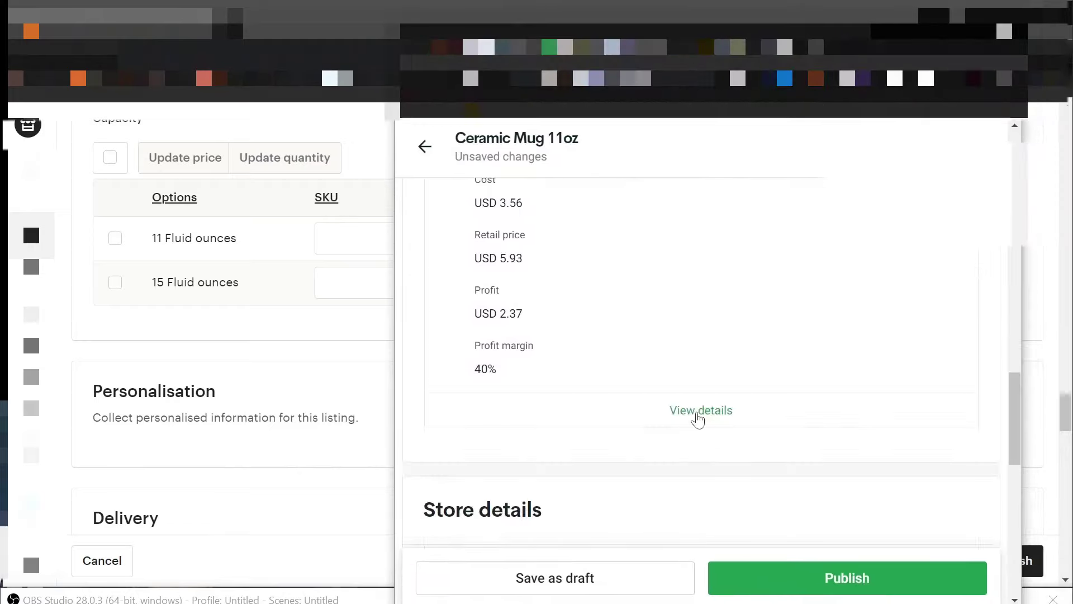